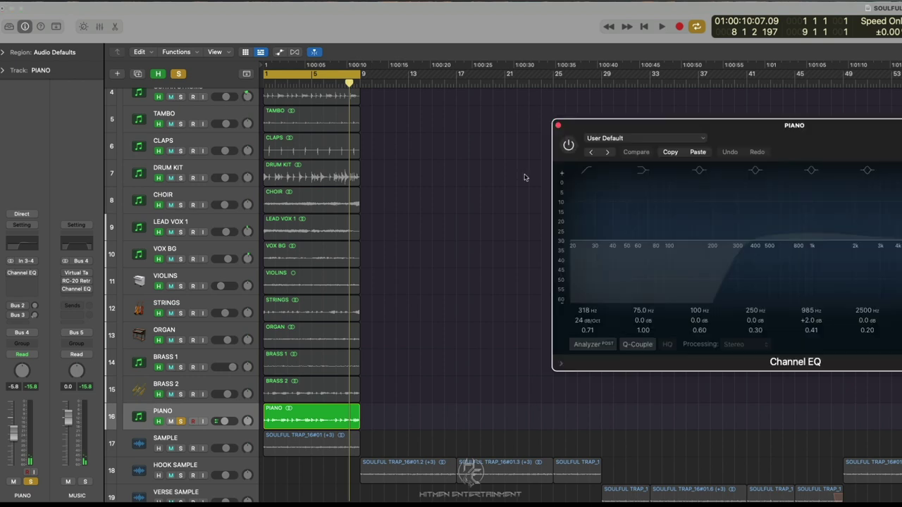
# Turn on the piano's Channel EQ, compare it with the bypassed sound during playback, and close the plug-in with the EQ on
pyautogui.moveTo(688, 124); pyautogui.dragTo(219, 132)
pyautogui.click(99, 152)
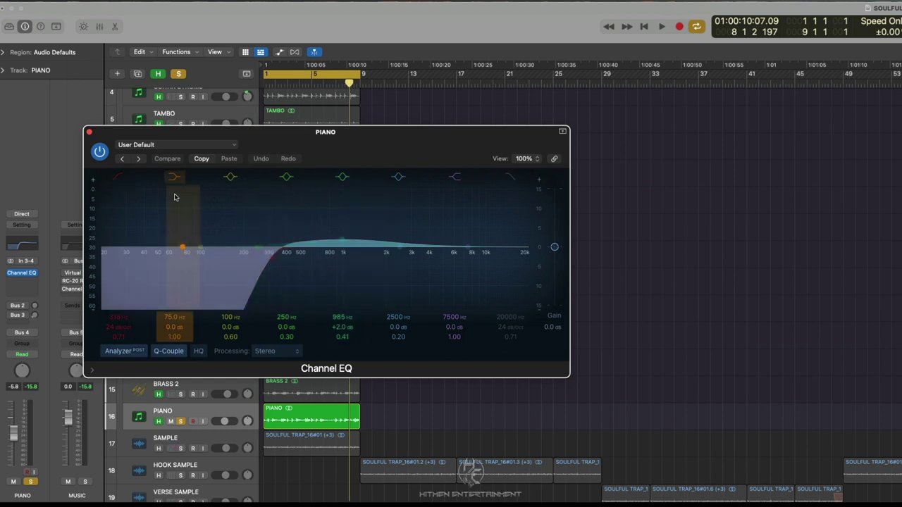
pyautogui.press('space')
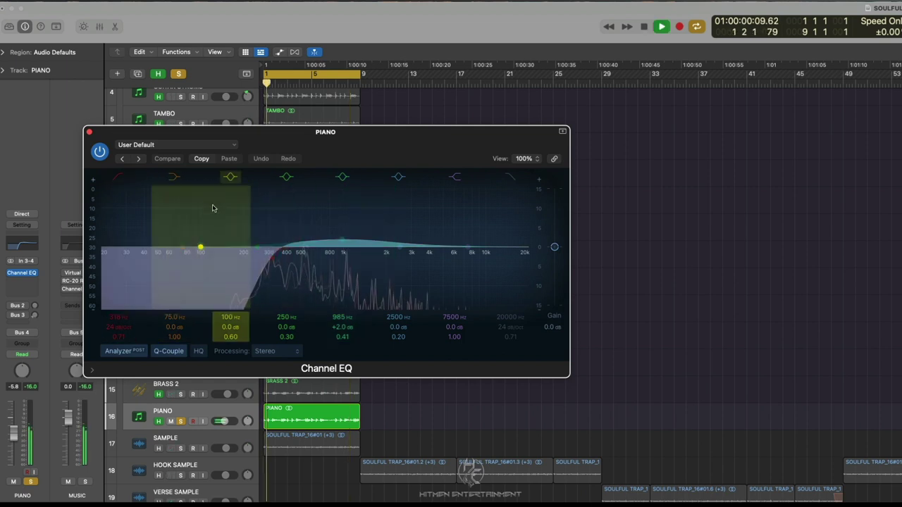
pyautogui.click(99, 151)
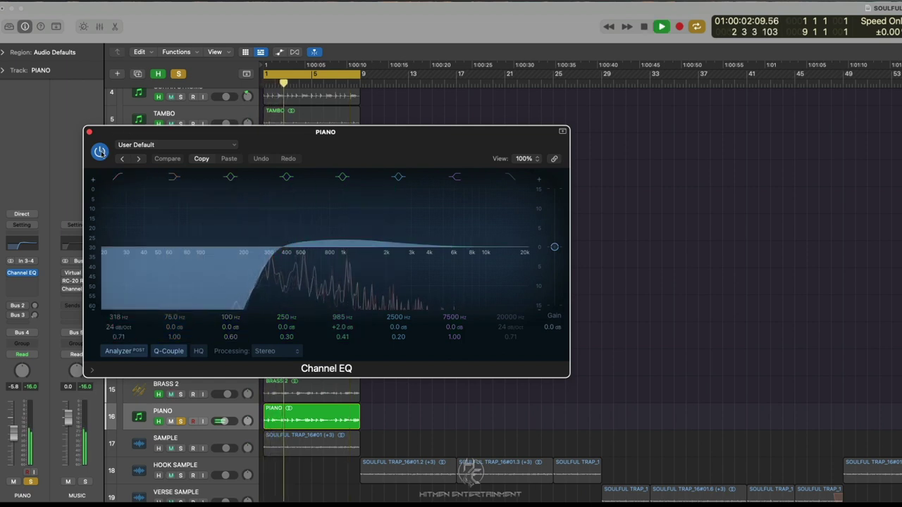
pyautogui.click(100, 152)
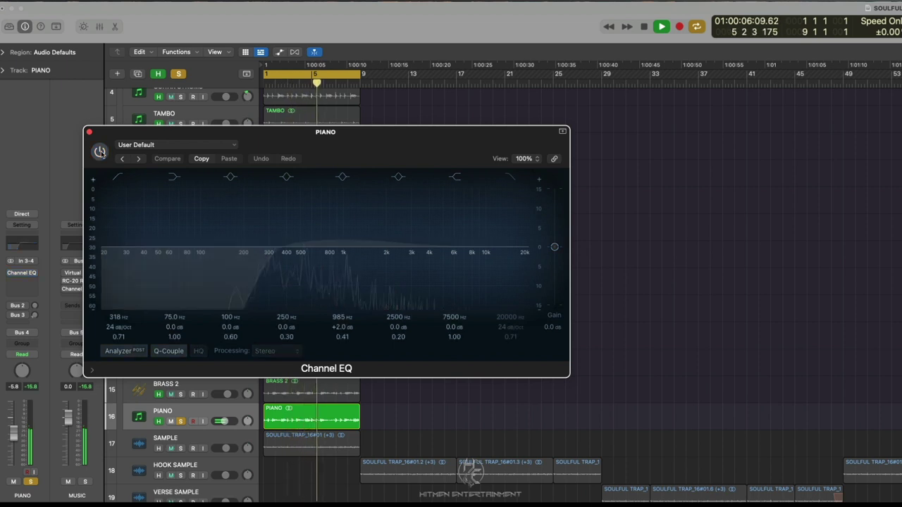
pyautogui.click(99, 151)
pyautogui.click(88, 132)
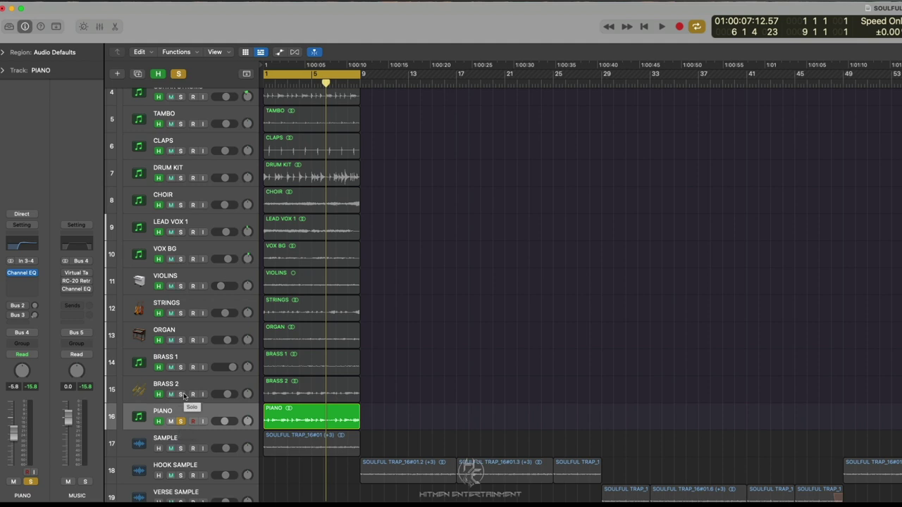
# Solo Brass 2 together with the piano and play them, and remove the piano's solo to hear Brass 2 alone
pyautogui.click(181, 394)
pyautogui.press('space')
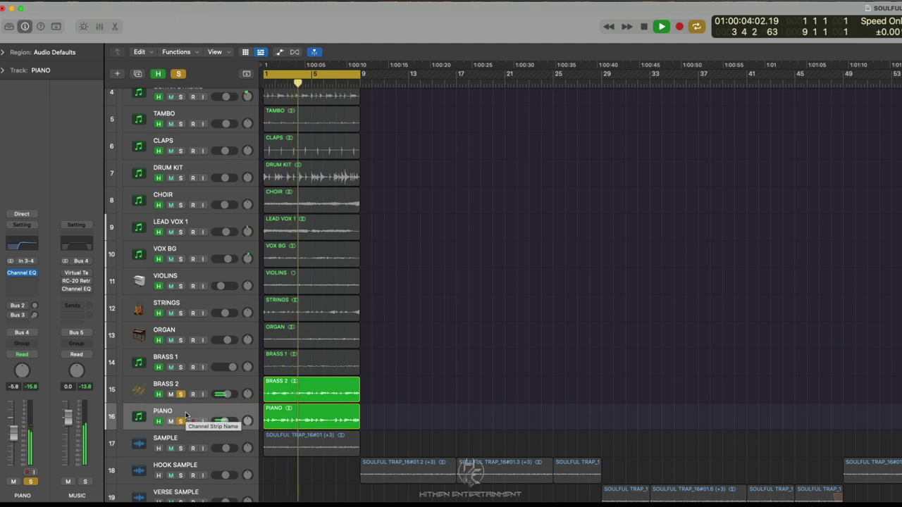
pyautogui.click(180, 421)
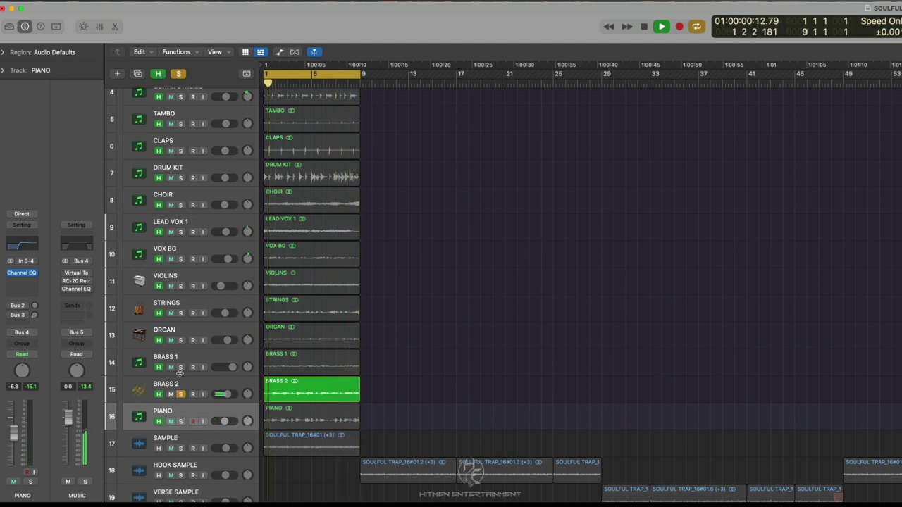
# Switch the solo from Brass 2 to Brass 1 and play it by itself
pyautogui.click(181, 367)
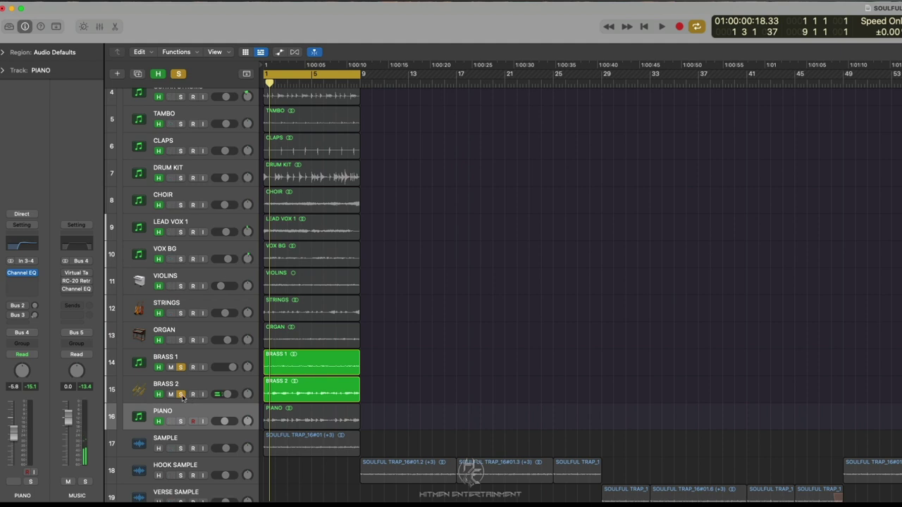
pyautogui.click(181, 394)
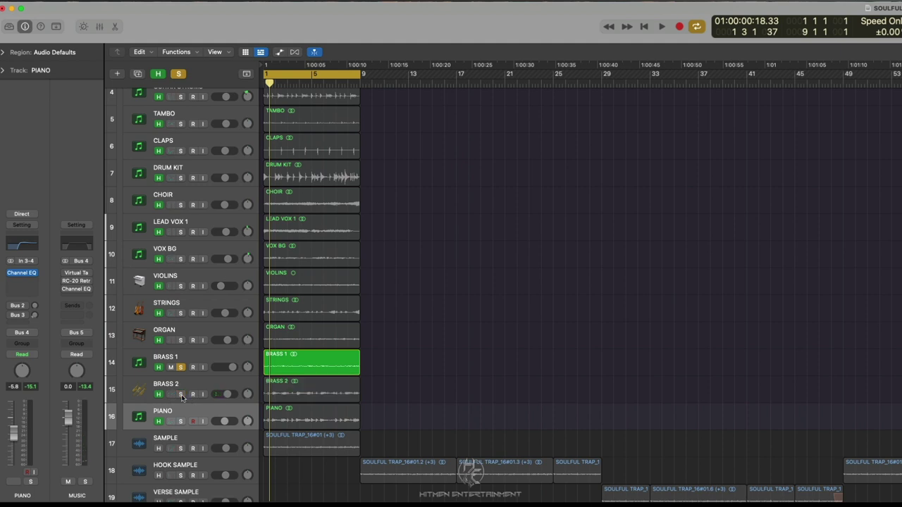
pyautogui.press('space')
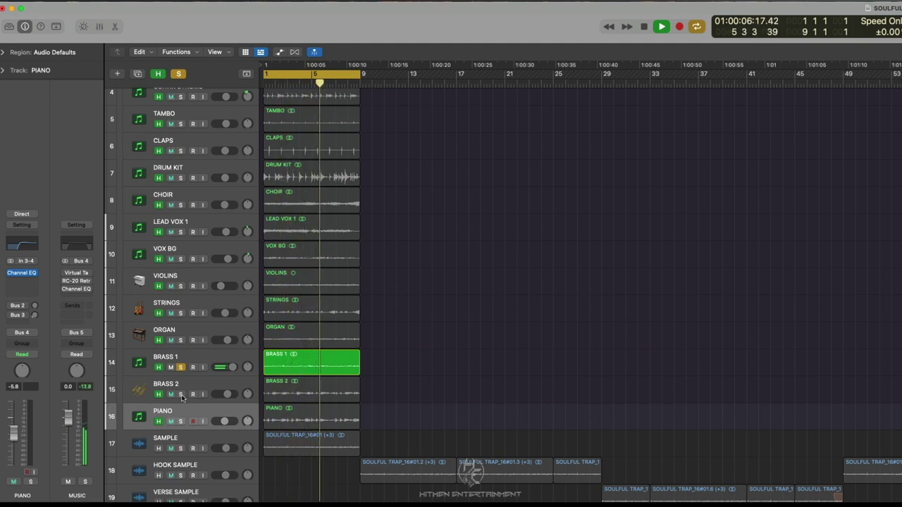
# Listen to Brass 1 and Brass 2 soloed together, and play them again with the piano added to the solo
pyautogui.press('space')
pyautogui.click(181, 394)
pyautogui.press('space')
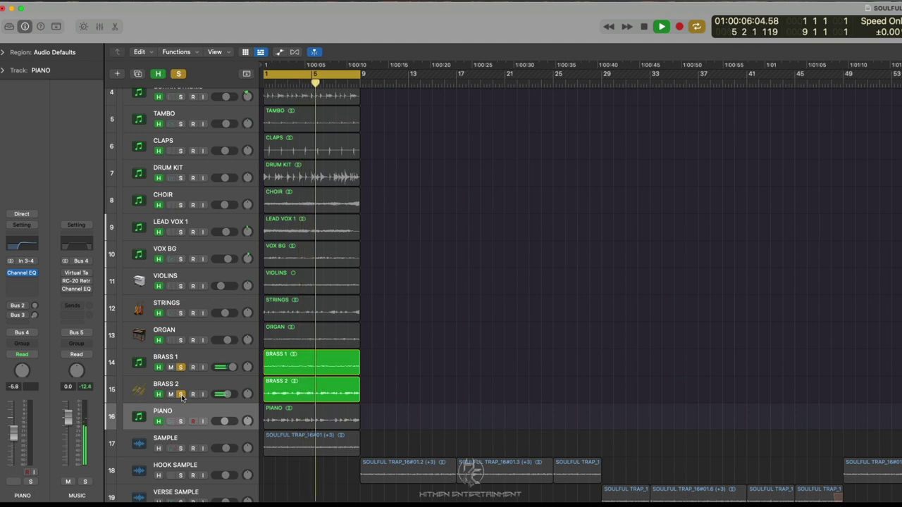
pyautogui.press('space')
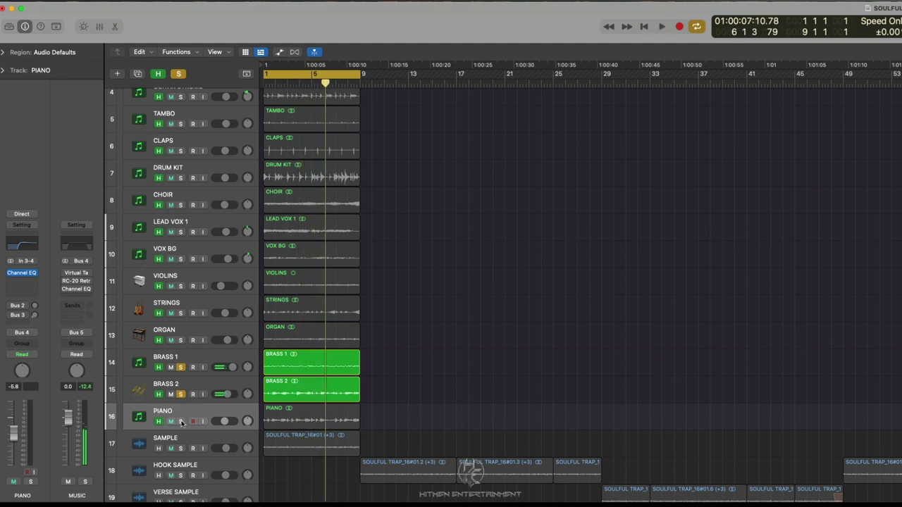
pyautogui.click(181, 421)
pyautogui.press('space')
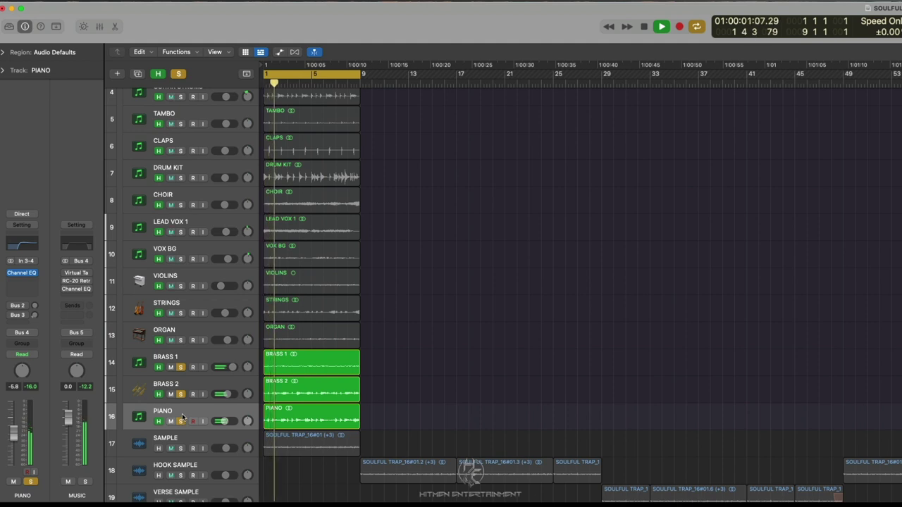
pyautogui.press('space')
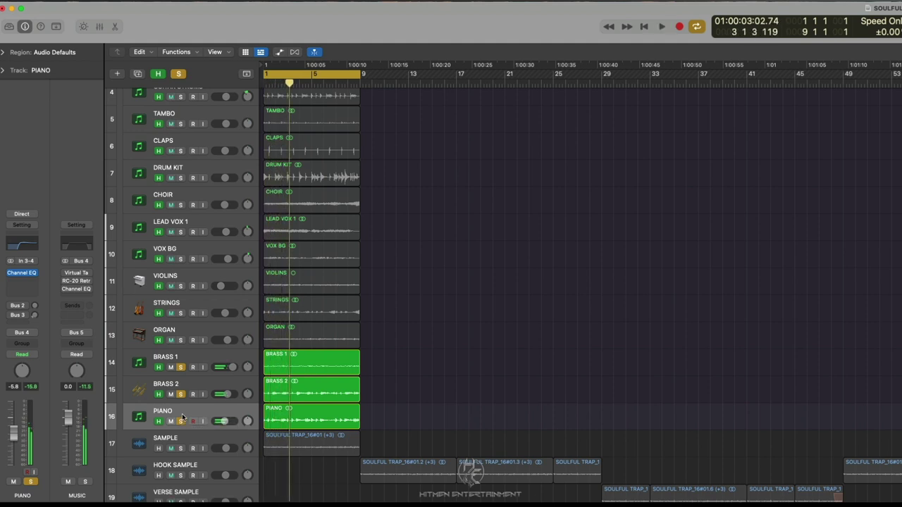
# Play the organ soloed on its own, and add Brass 1, Brass 2 and the piano back to the solo
pyautogui.click(181, 340)
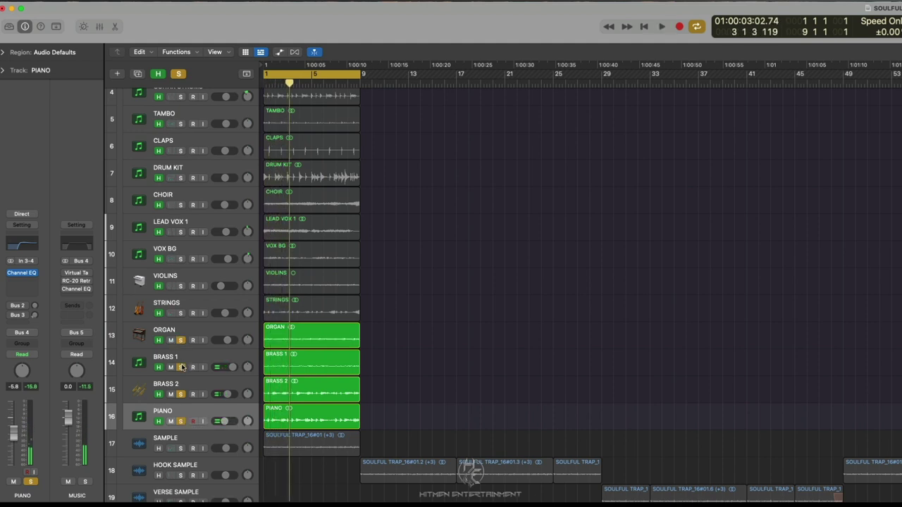
pyautogui.moveTo(181, 367); pyautogui.dragTo(181, 421)
pyautogui.press('space')
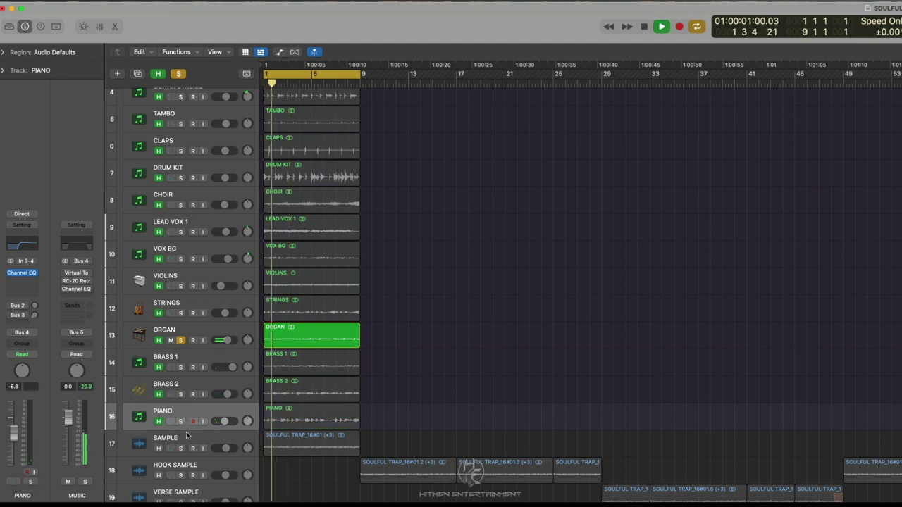
pyautogui.click(180, 367)
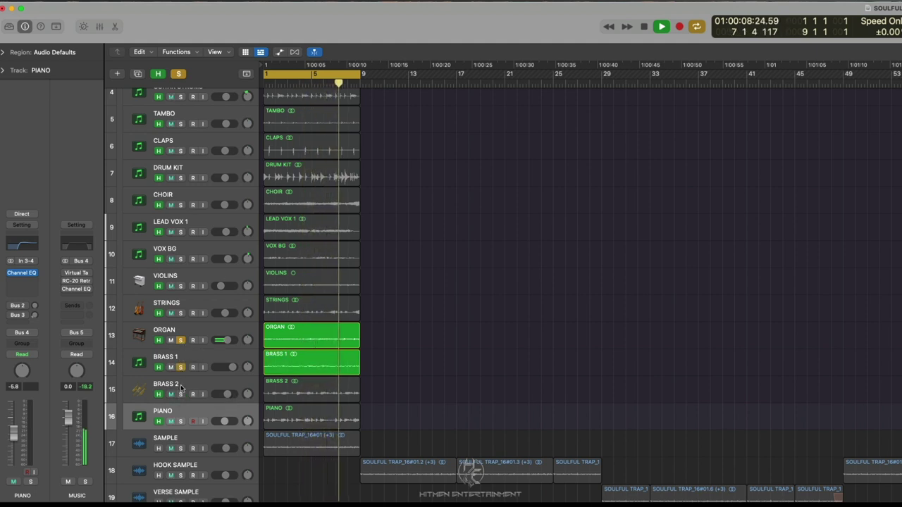
pyautogui.moveTo(180, 394); pyautogui.dragTo(180, 422)
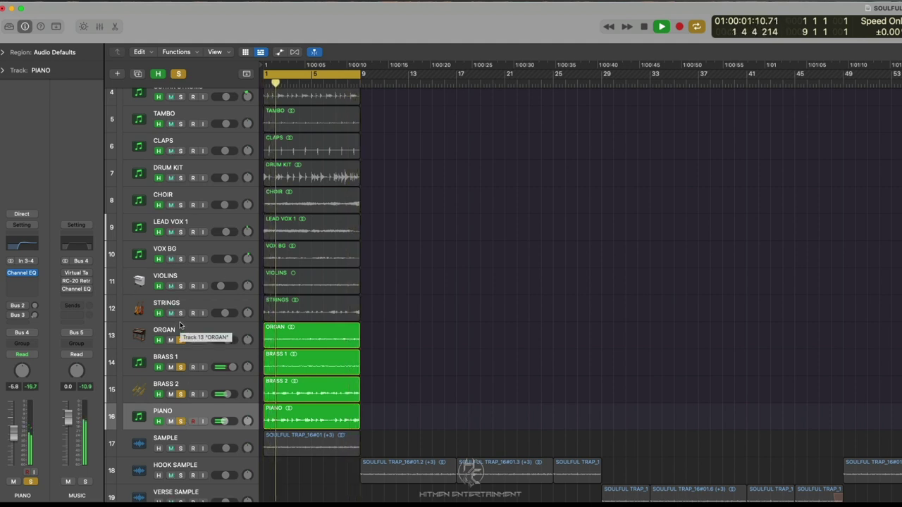
# Solo only the strings by removing the organ, brass and piano solos, and play the strings part
pyautogui.click(180, 313)
pyautogui.moveTo(181, 341); pyautogui.dragTo(179, 421)
pyautogui.press('space')
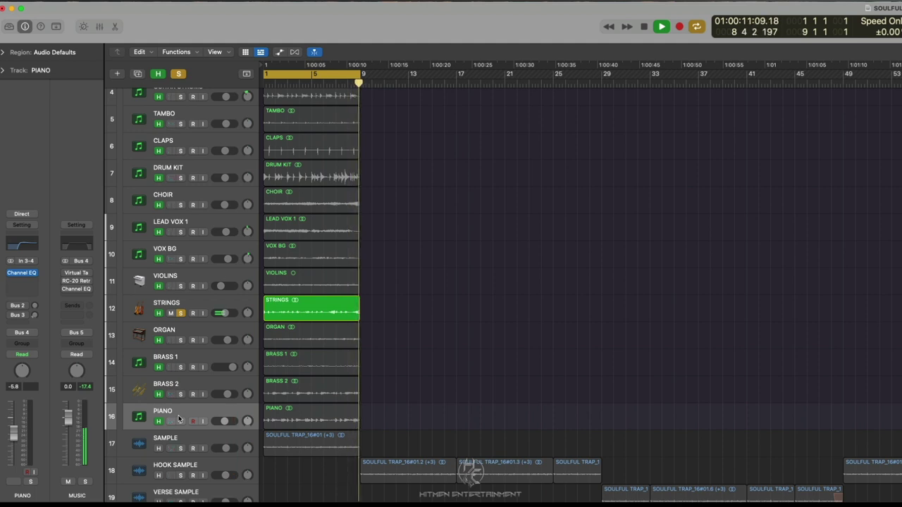
pyautogui.press('space')
# Switch the solo from the strings to the violins and play the violins alone
pyautogui.click(180, 313)
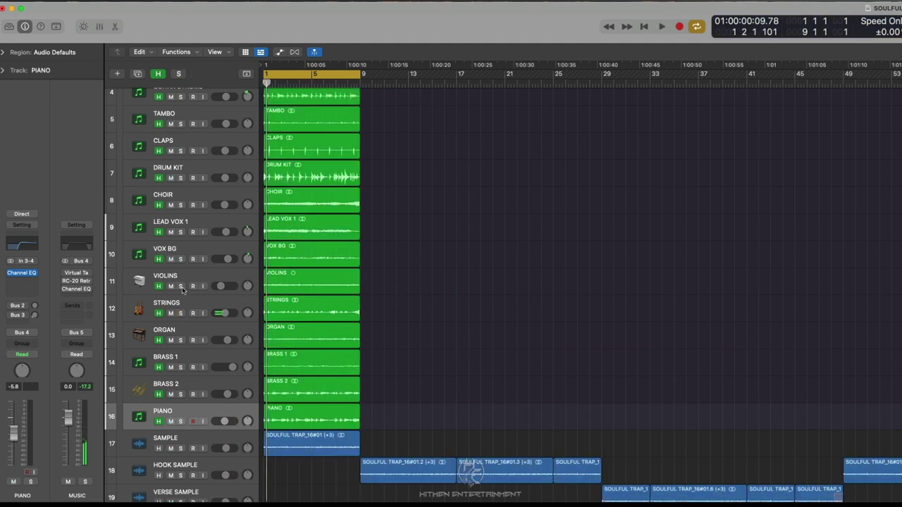
pyautogui.click(180, 286)
pyautogui.press('space')
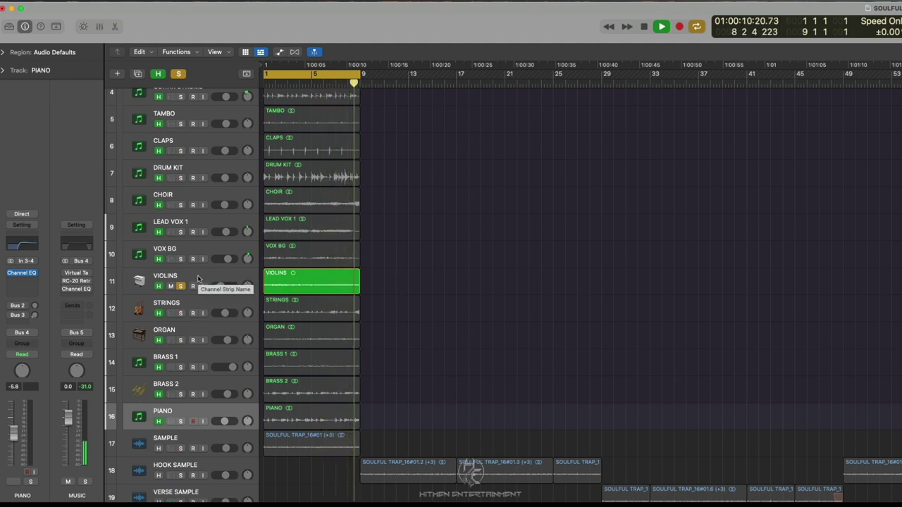
# Add the strings, organ, both brass tracks and the piano to the soloed violins during playback, and stop after listening
pyautogui.click(181, 314)
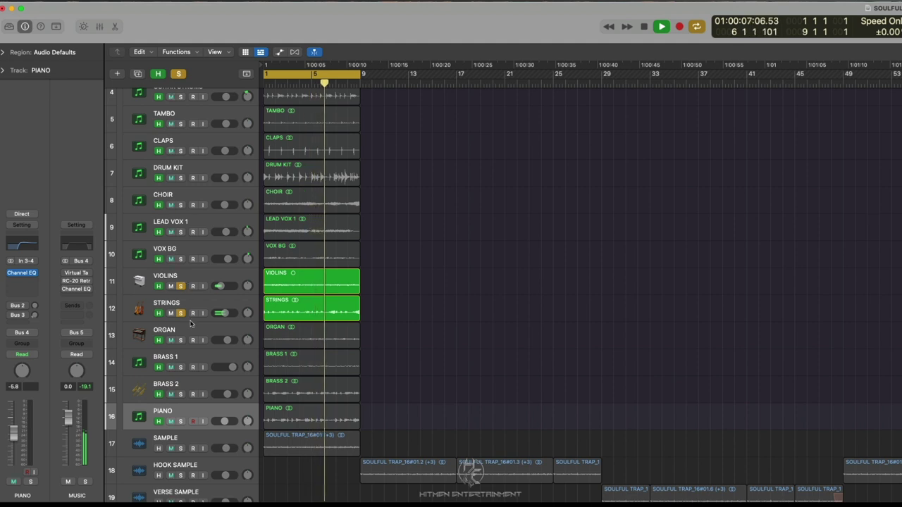
pyautogui.moveTo(180, 340); pyautogui.dragTo(181, 420)
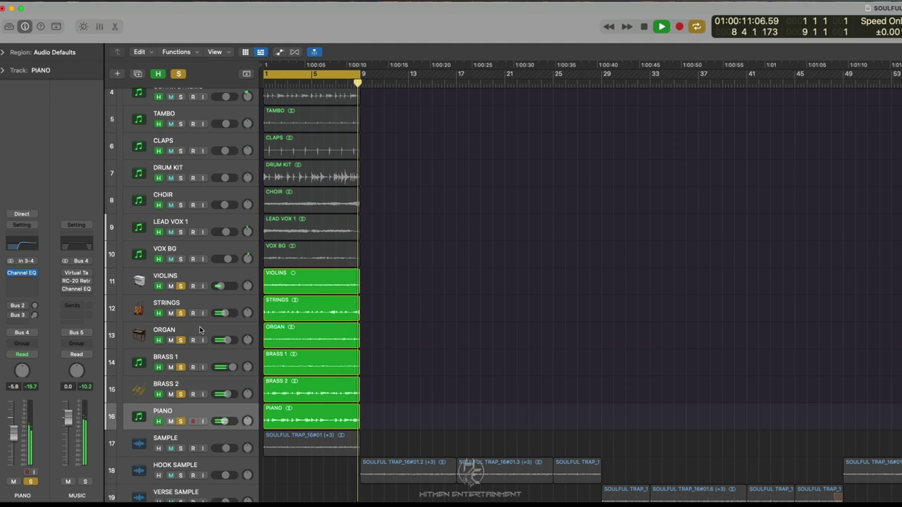
pyautogui.scroll(3, 200, 326)
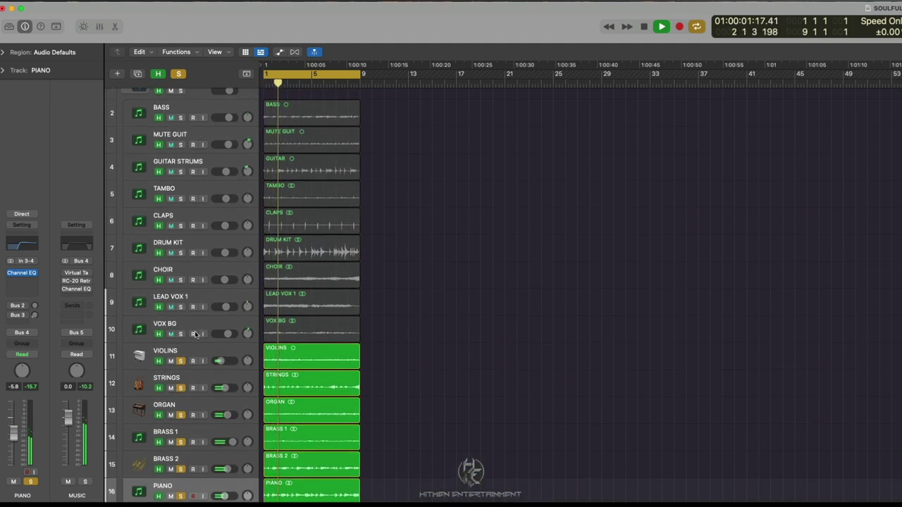
pyautogui.scroll(1, 196, 334)
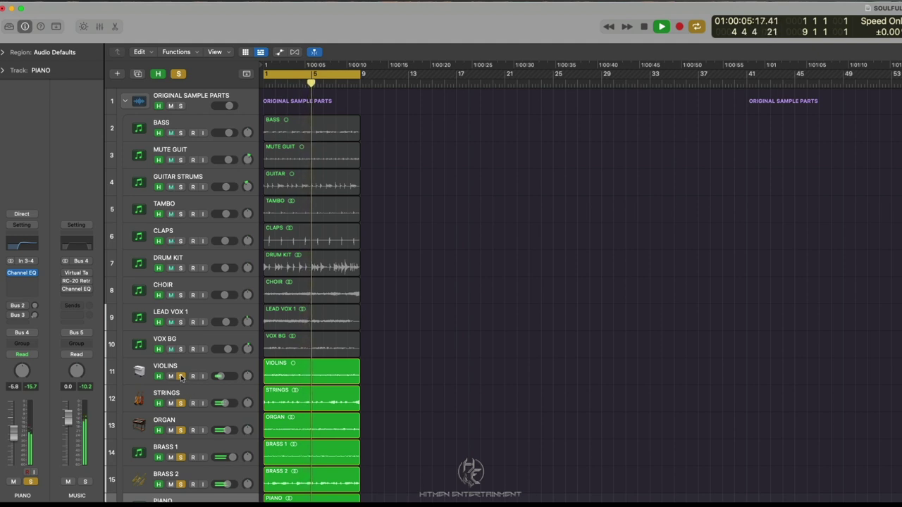
pyautogui.press('space')
# Clear all solos, solo the drum kit and play it alone, raising the system volume while listening
pyautogui.click(178, 74)
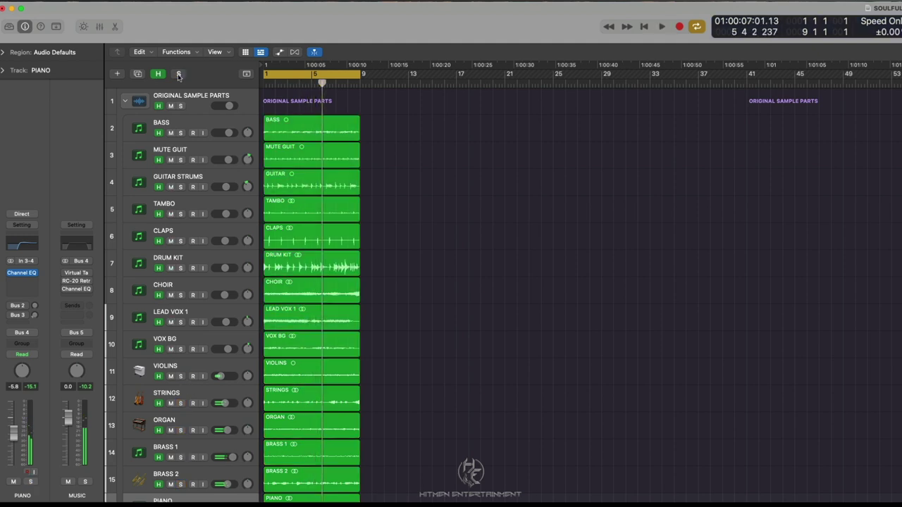
pyautogui.click(181, 268)
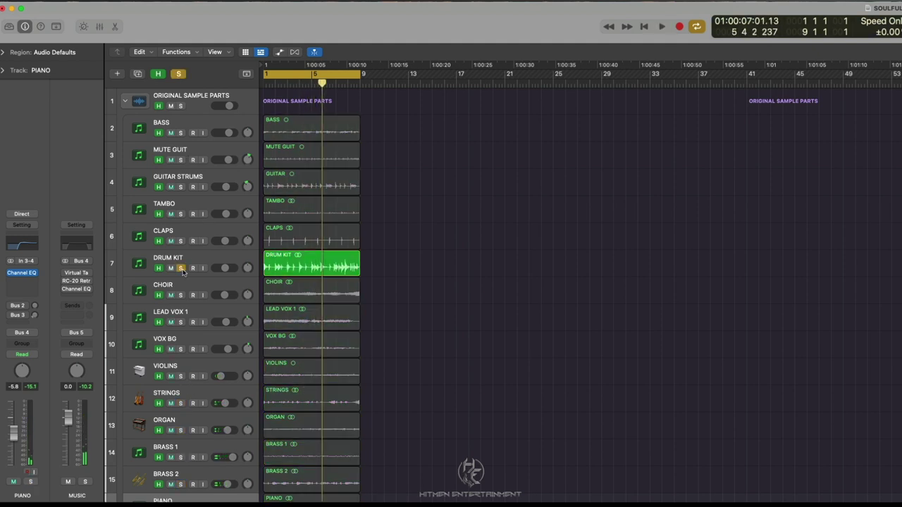
pyautogui.press('space')
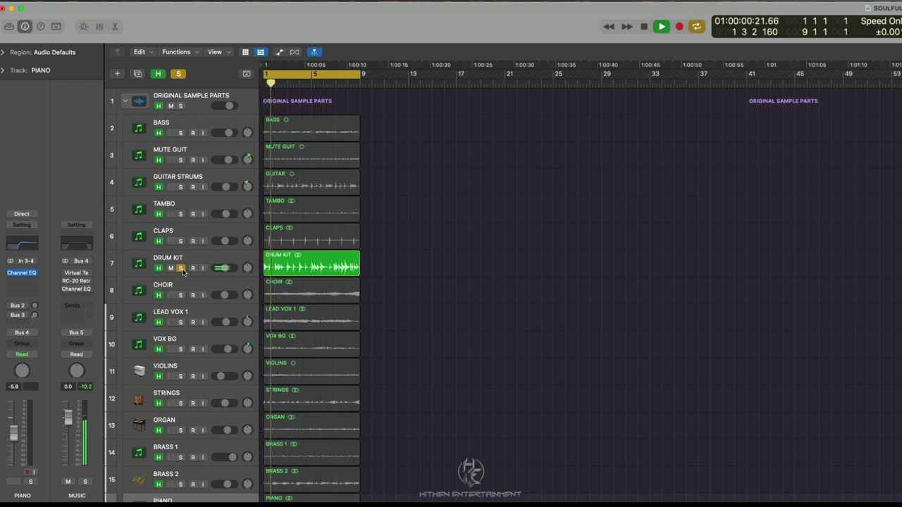
pyautogui.press('space')
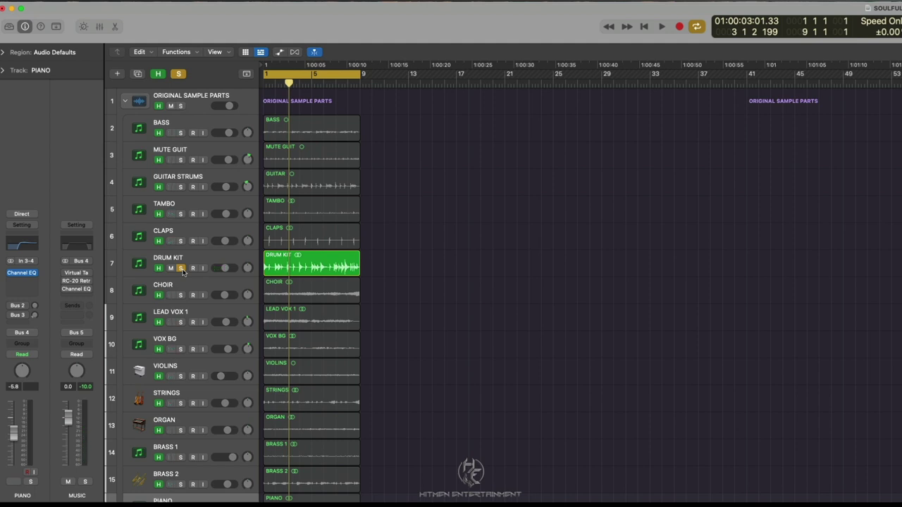
pyautogui.press('space')
pyautogui.press('XF86AudioRaiseVolume')
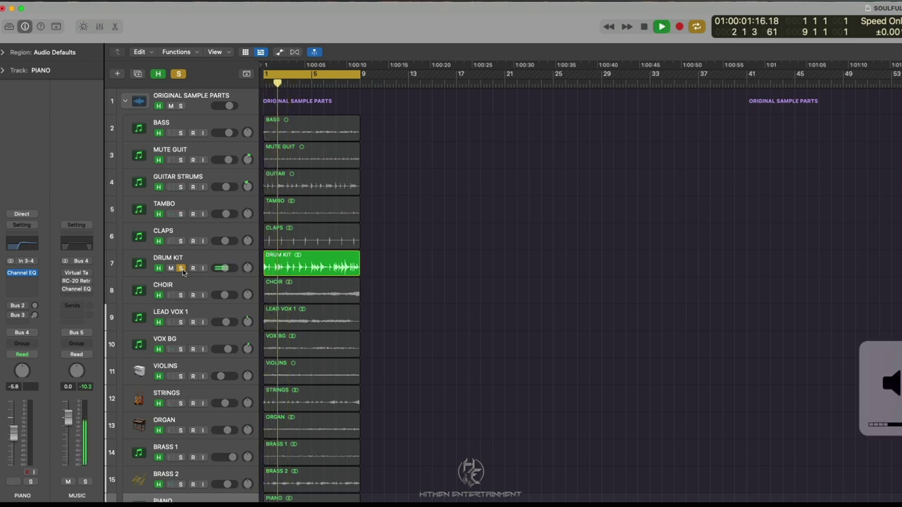
pyautogui.press('space')
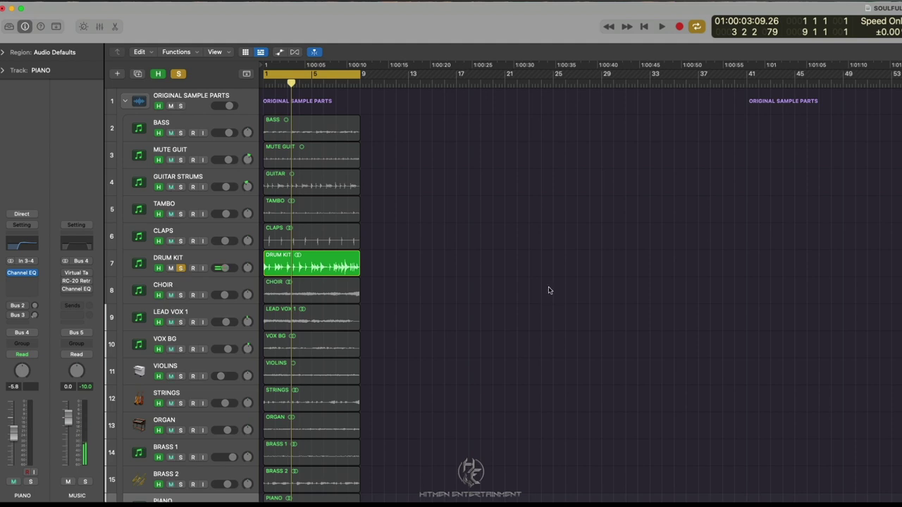
pyautogui.press('space')
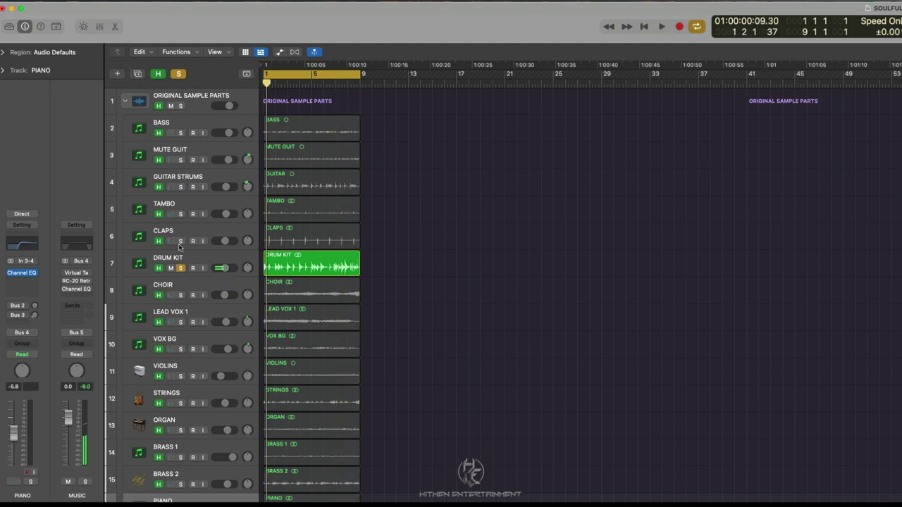
# Add the claps and tambourine tracks to the soloed drum kit, listen to them together, and stop playback
pyautogui.click(181, 241)
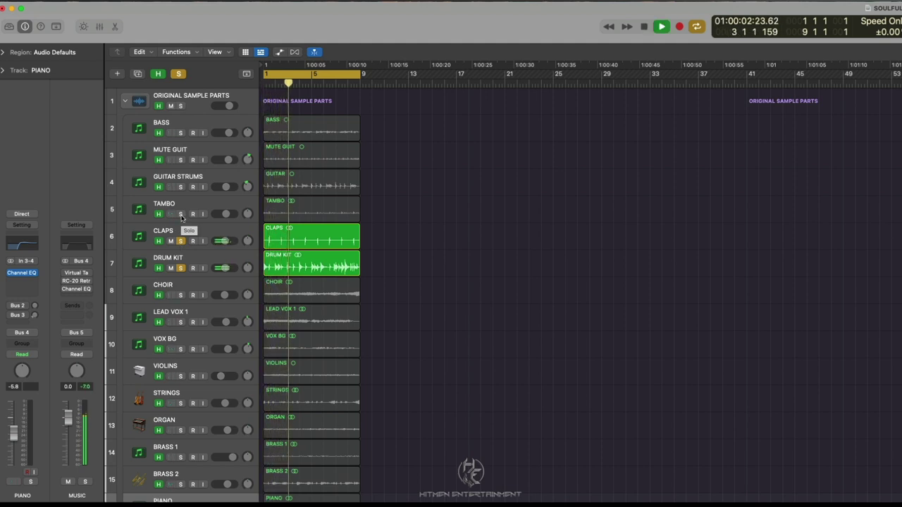
pyautogui.click(180, 214)
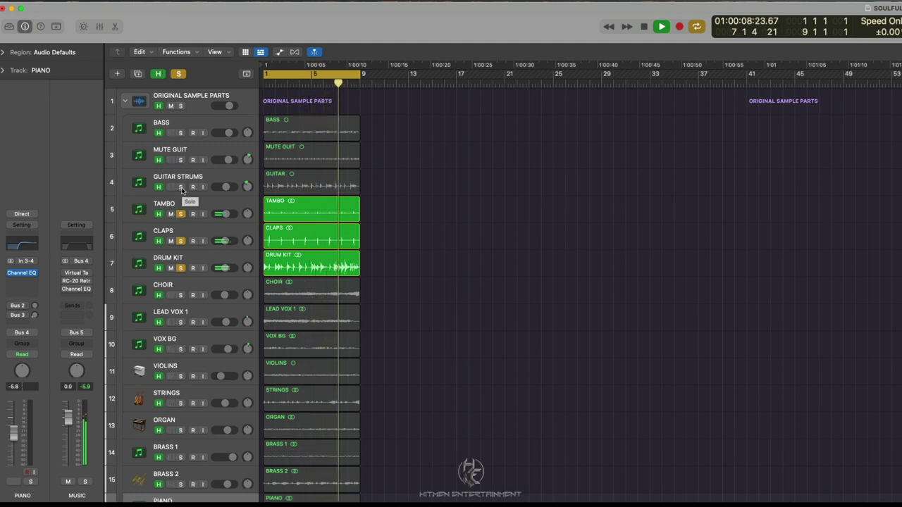
pyautogui.press('space')
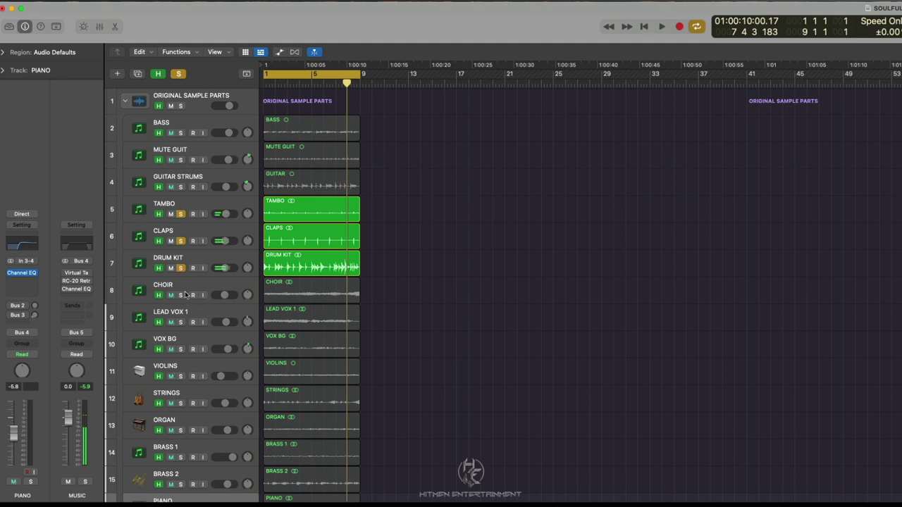
# Remove the tambourine, claps and drum kit from solo, then solo the guitar strums and play them alone, stopping after listening
pyautogui.click(180, 214)
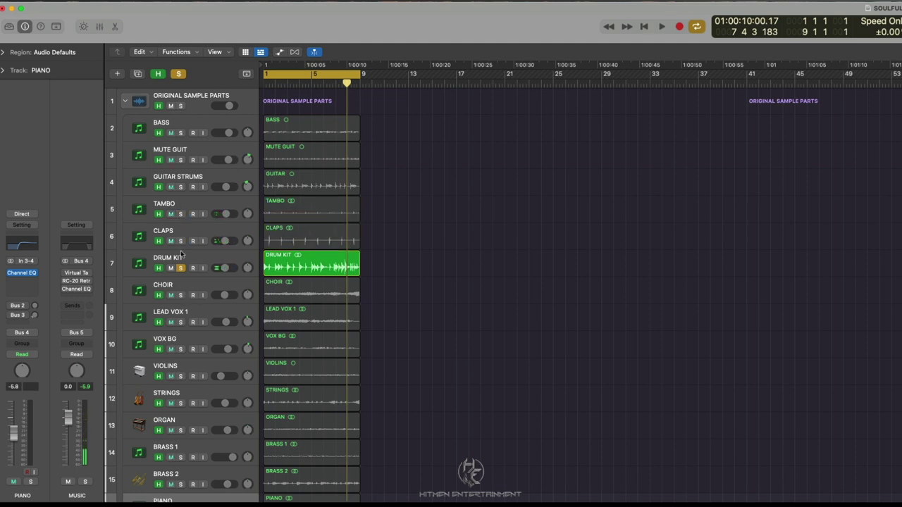
pyautogui.click(180, 241)
pyautogui.click(180, 268)
pyautogui.click(180, 187)
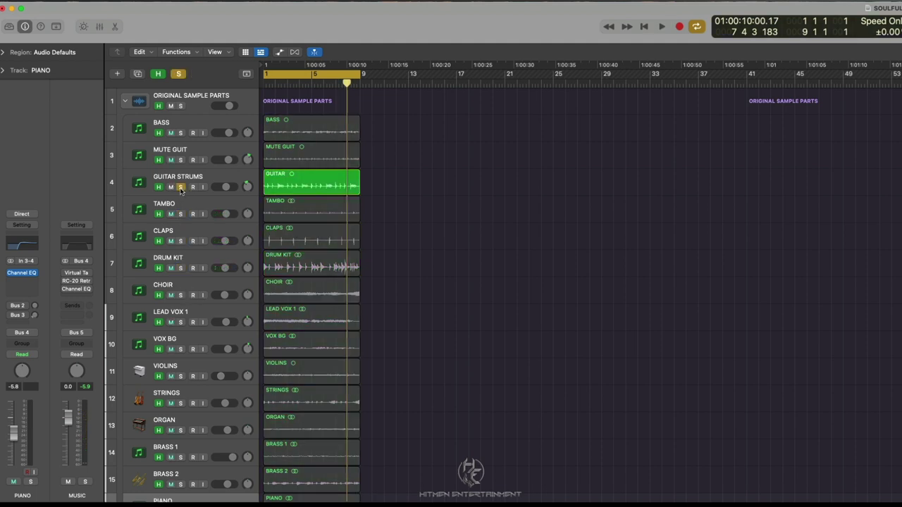
pyautogui.press('space')
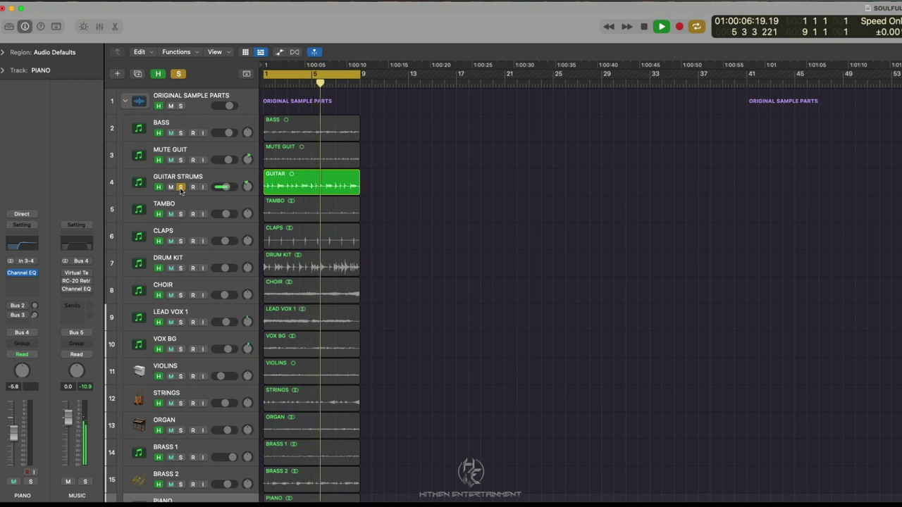
pyautogui.press('space')
# Switch the solo from the guitar strums to the muted guitar and play it alone
pyautogui.click(180, 160)
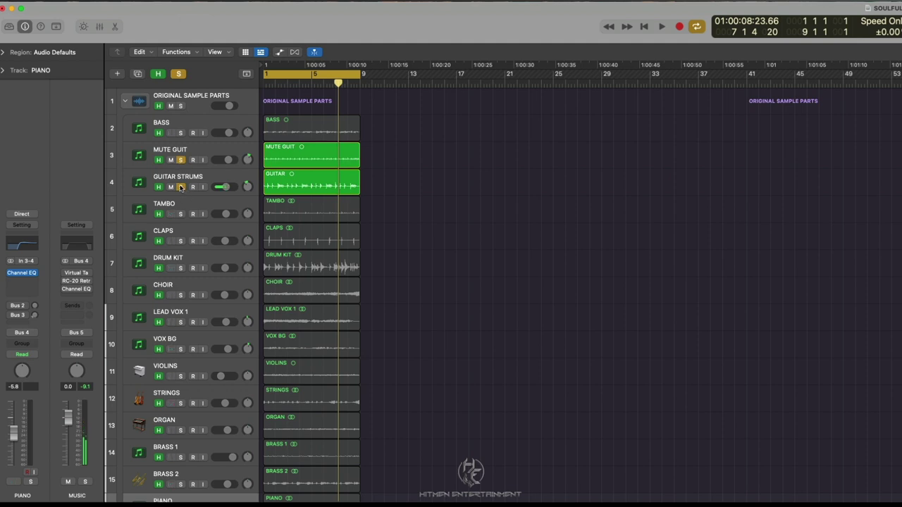
pyautogui.click(180, 187)
pyautogui.press('space')
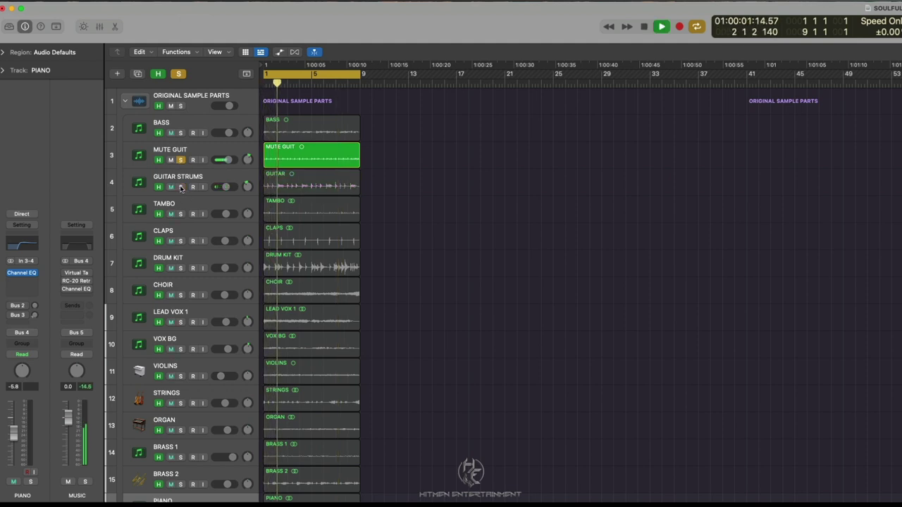
# Add the guitar strums, tambourine, claps and drum kit to the soloed muted guitar during playback
pyautogui.click(181, 186)
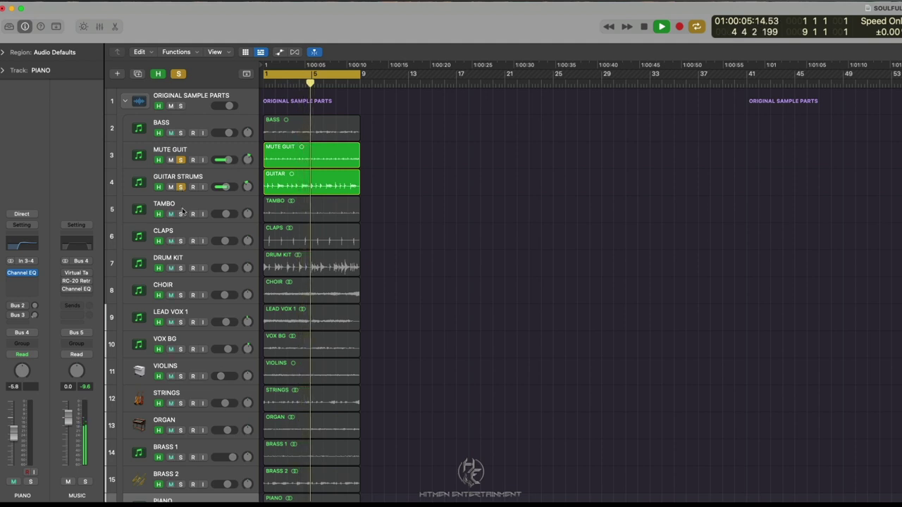
pyautogui.click(180, 214)
pyautogui.click(181, 240)
pyautogui.click(180, 268)
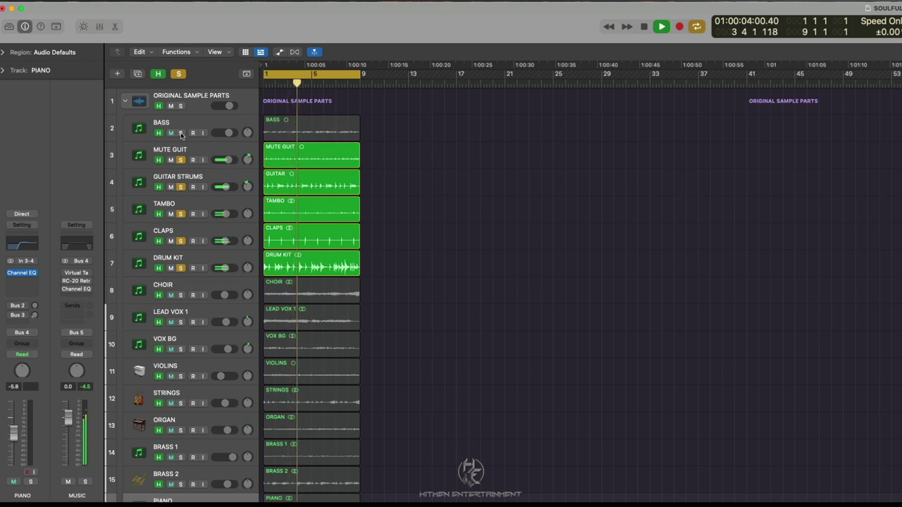
# Clear all solos, stop playback, then solo the bass and play it alone, raising the system volume while listening
pyautogui.click(178, 74)
pyautogui.press('space')
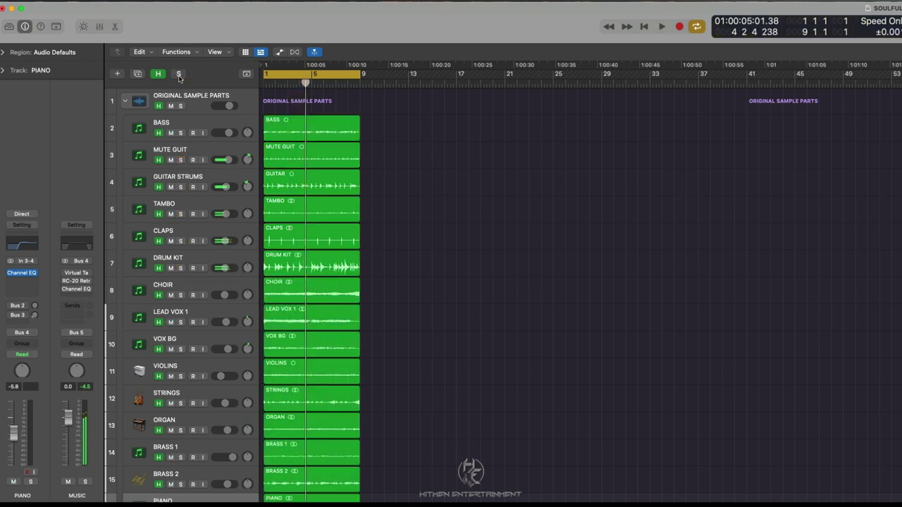
pyautogui.click(181, 133)
pyautogui.press('space')
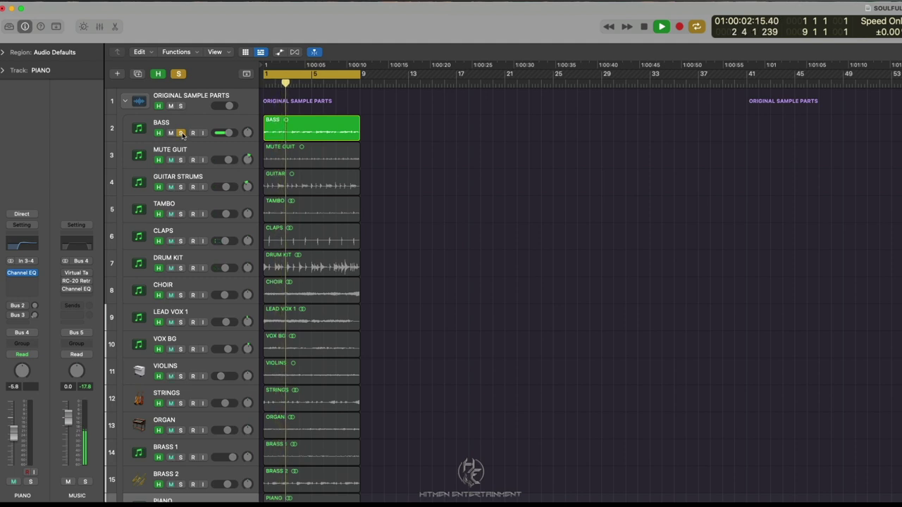
pyautogui.press('XF86AudioRaiseVolume')
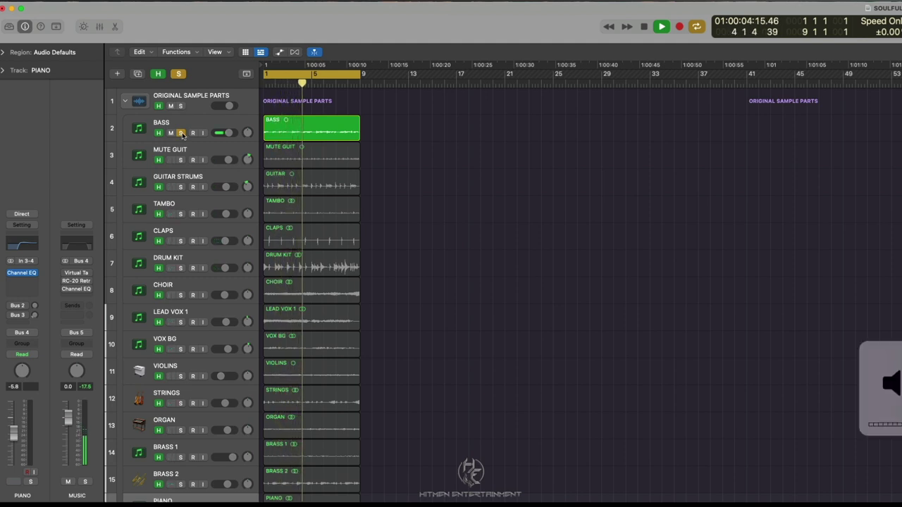
pyautogui.click(181, 133)
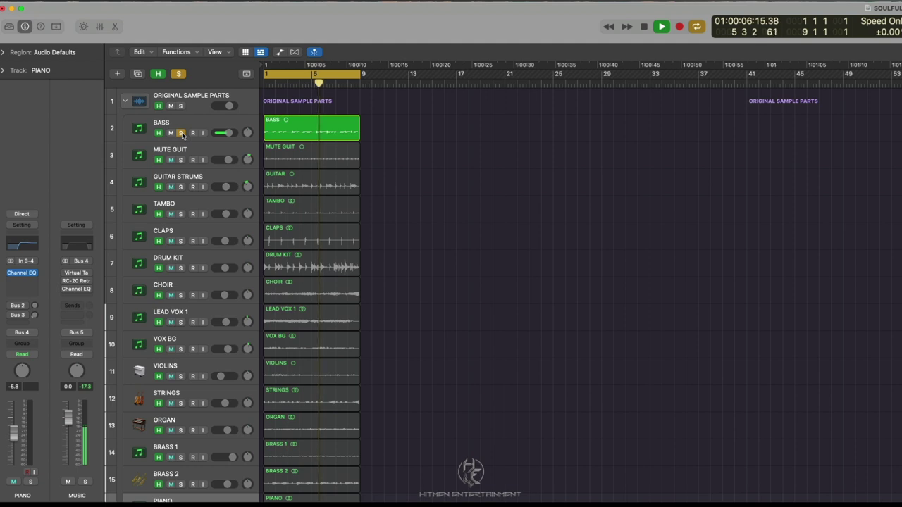
# Layer the guitars, tambourine, claps, drum kit, piano, brass, organ, strings and violins onto the soloed bass, leaving the vocal tracks out
pyautogui.moveTo(180, 159); pyautogui.dragTo(185, 266)
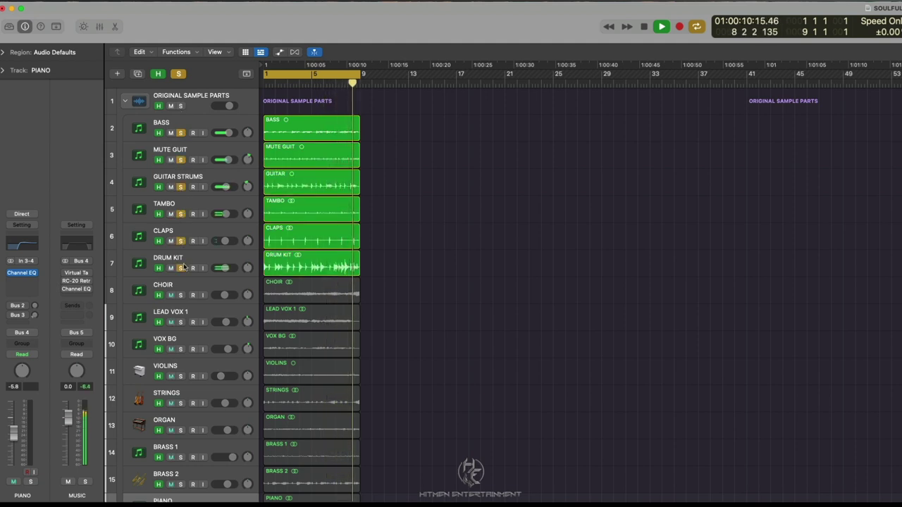
pyautogui.scroll(-5, 184, 265)
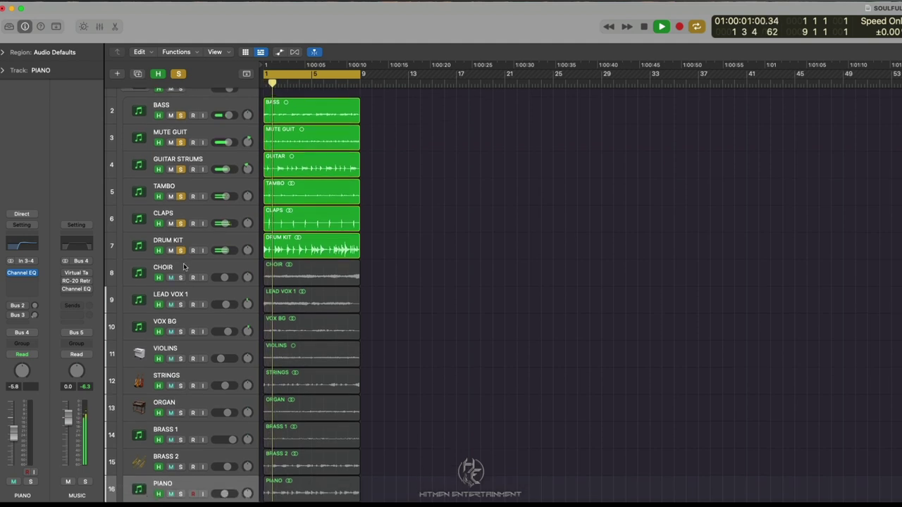
pyautogui.scroll(-1, 184, 265)
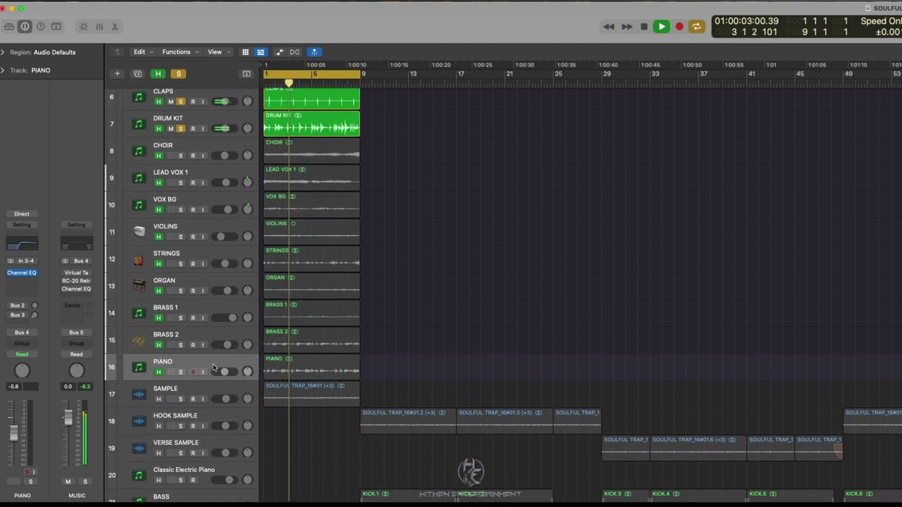
pyautogui.moveTo(181, 373); pyautogui.dragTo(181, 210)
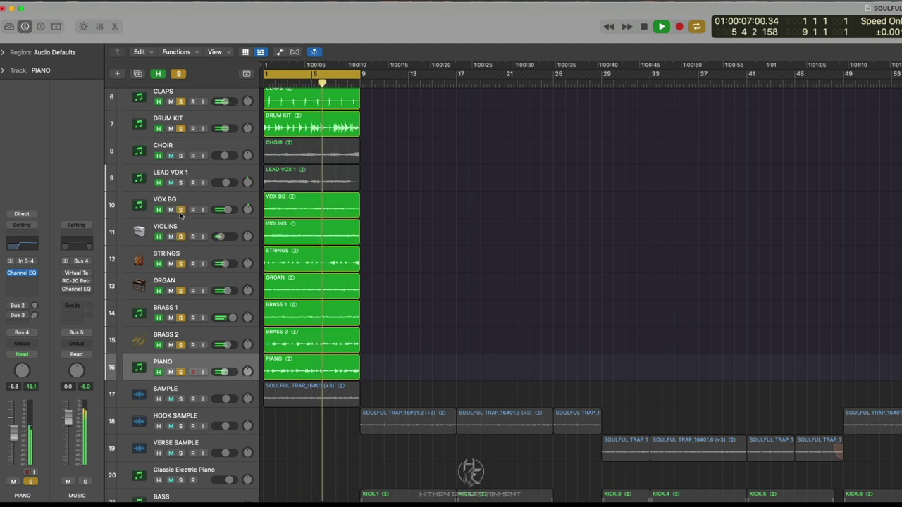
pyautogui.click(181, 209)
pyautogui.scroll(6, 198, 226)
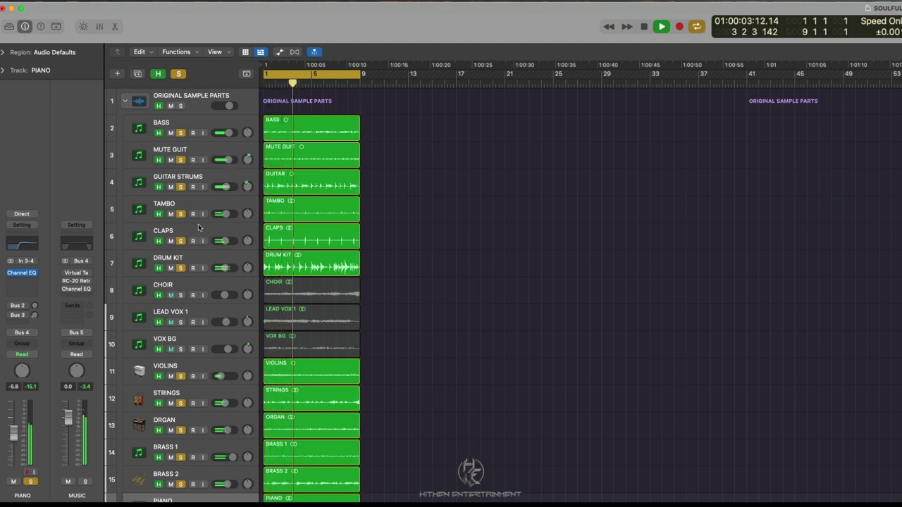
# Clear all solos, solo and play the background vocals, then add the lead vocal and choir, stopping after listening
pyautogui.click(180, 74)
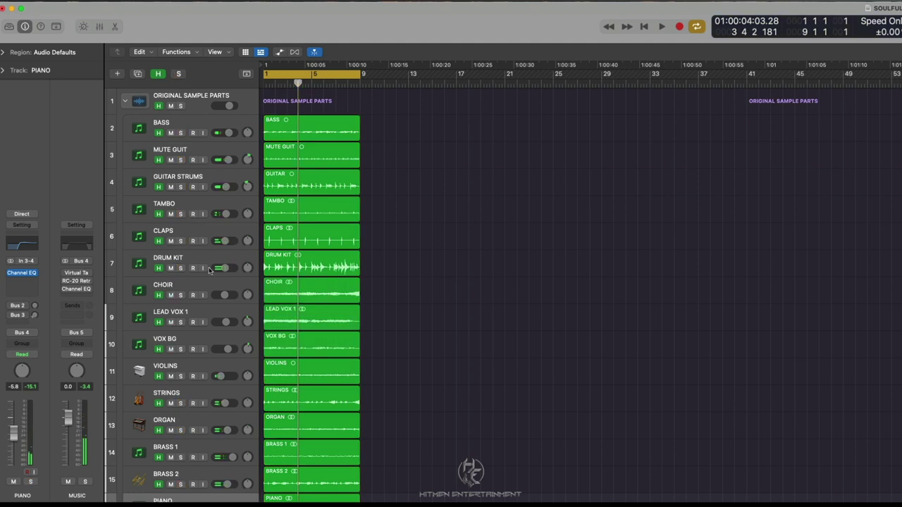
pyautogui.click(180, 349)
pyautogui.press('space')
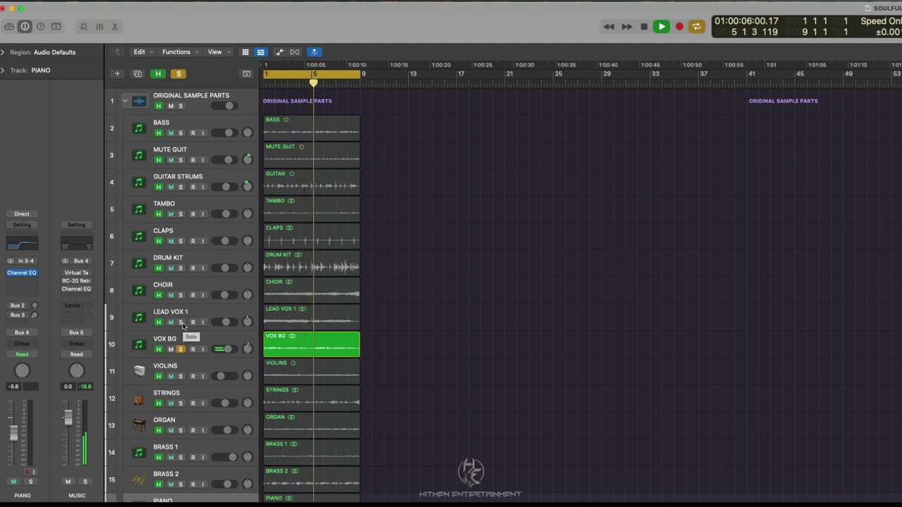
pyautogui.click(181, 323)
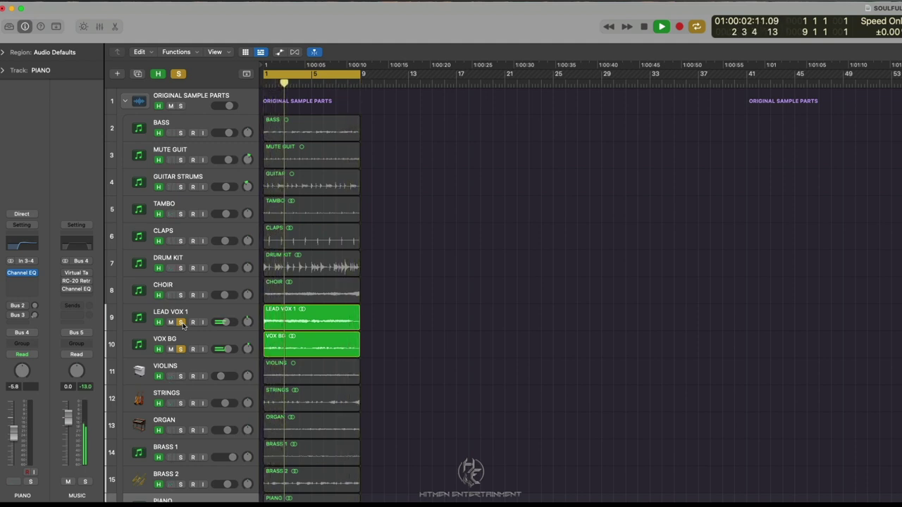
pyautogui.click(181, 295)
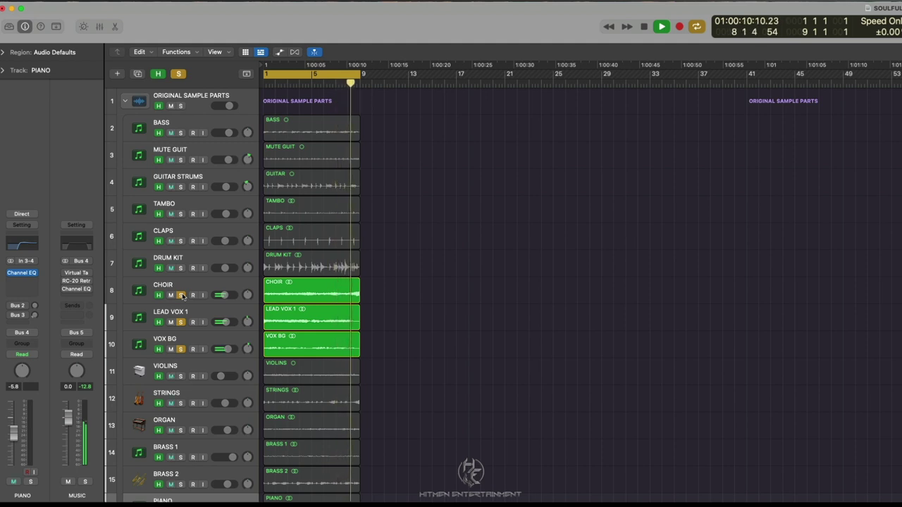
pyautogui.press('super+Right')
pyautogui.press('super+Right')
pyautogui.press('super+Right')
pyautogui.press('super+Right')
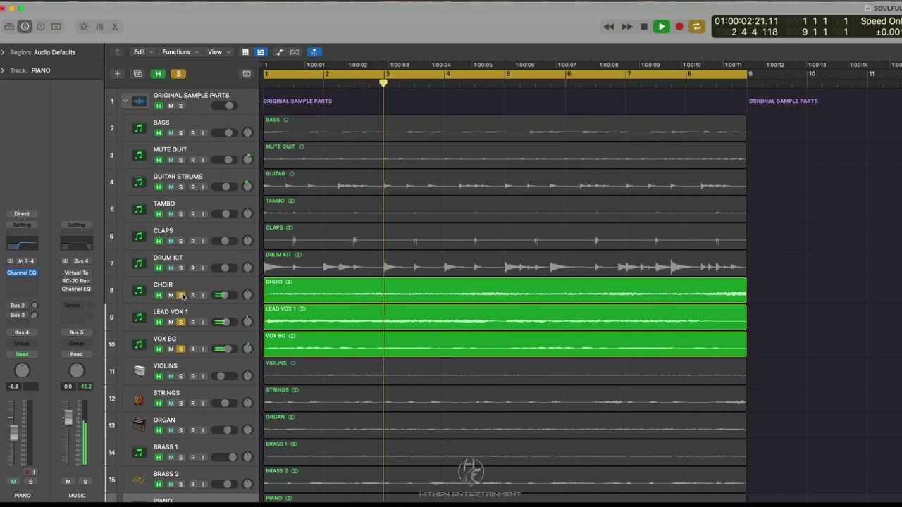
pyautogui.press('space')
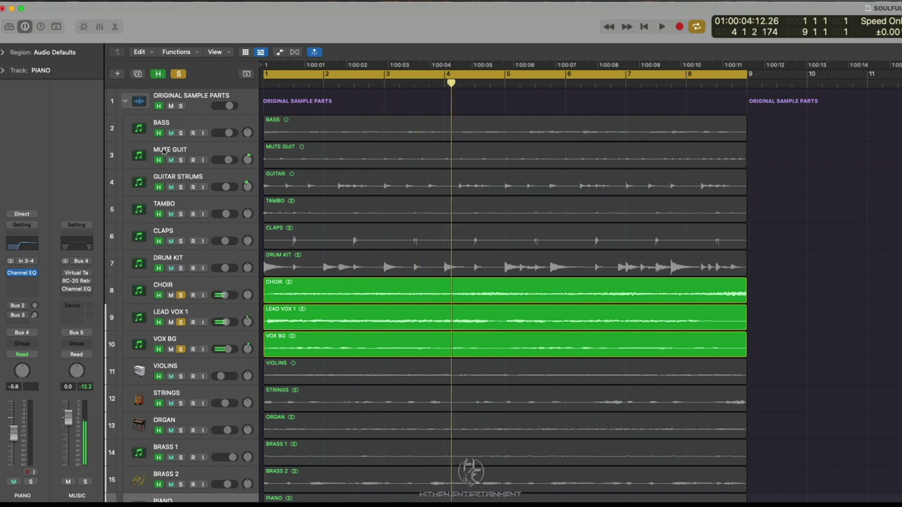
# Clear all solos and play all the original sample parts together from the project start, stopping after one pass
pyautogui.click(180, 74)
pyautogui.press('Return')
pyautogui.press('space')
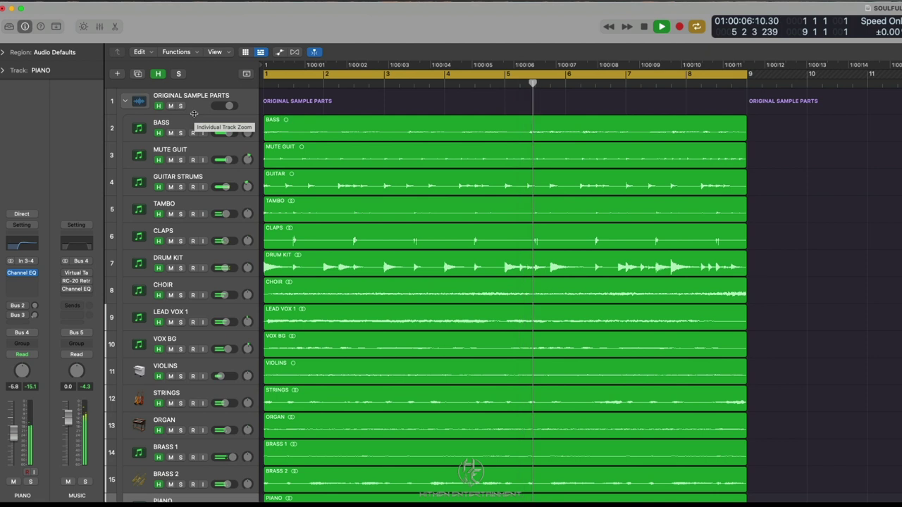
pyautogui.scroll(-1, 207, 209)
pyautogui.scroll(1, 207, 209)
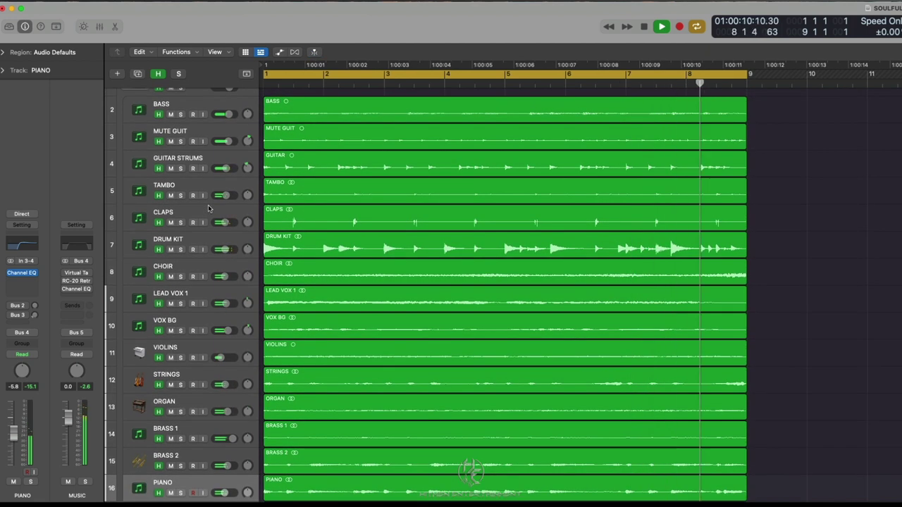
pyautogui.press('space')
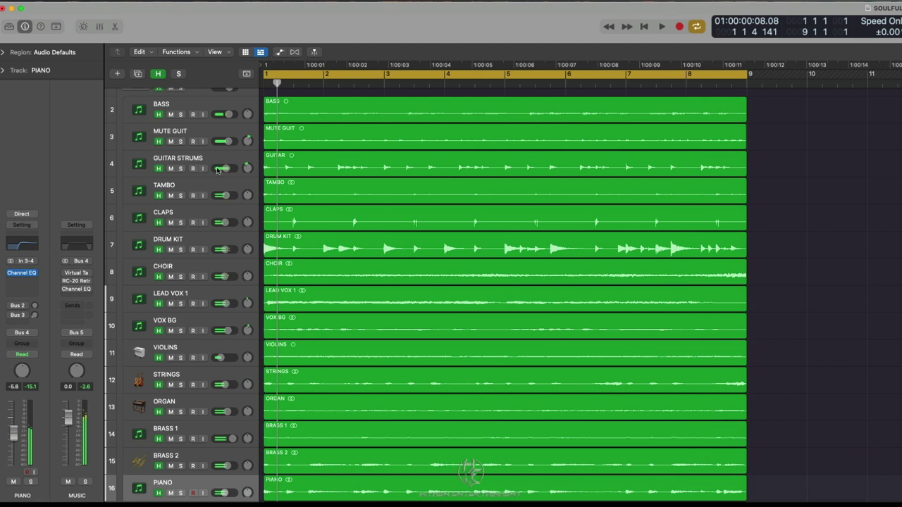
# Select all the sample part tracks from bass to piano, then view the channel strips in the mixer and close it
pyautogui.click(196, 104)
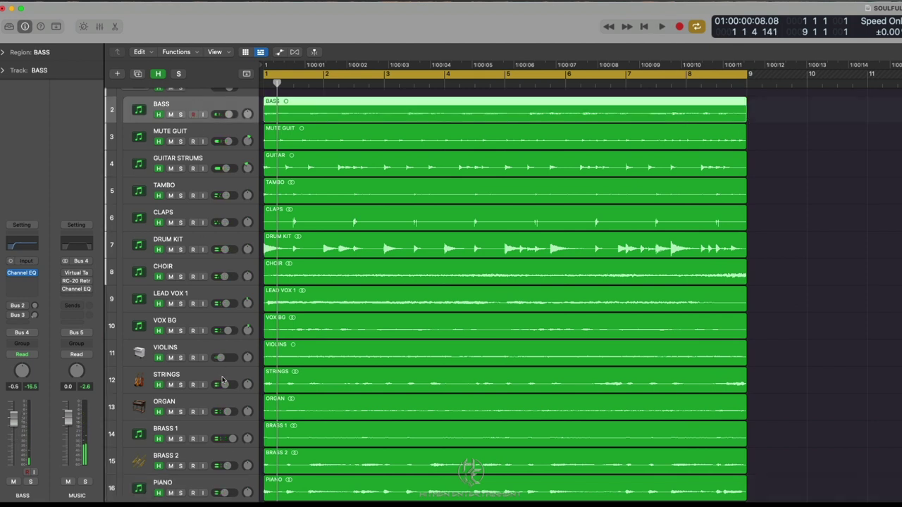
pyautogui.press('super+a')
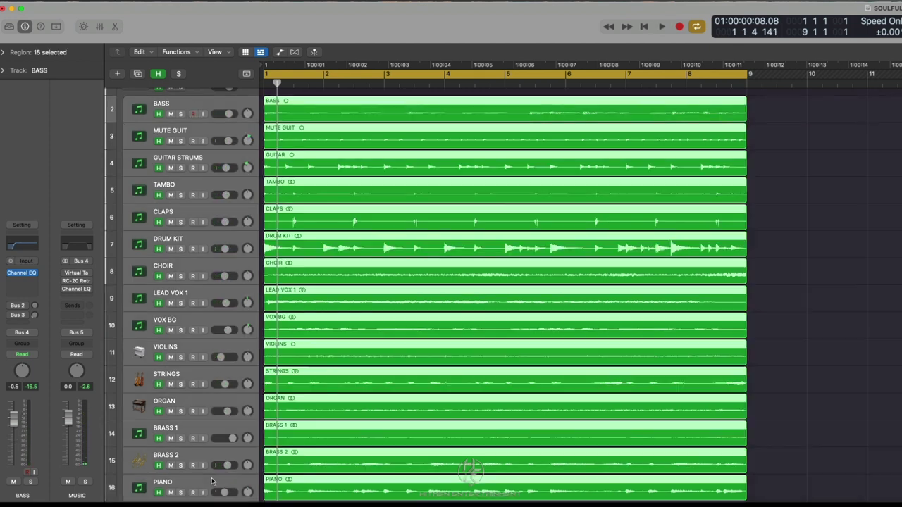
pyautogui.press('x')
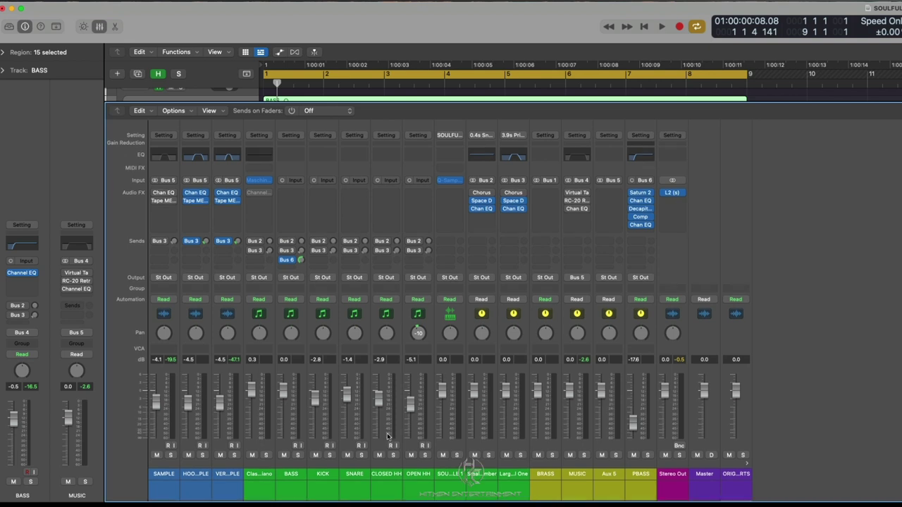
pyautogui.press('x')
pyautogui.scroll(1, 178, 152)
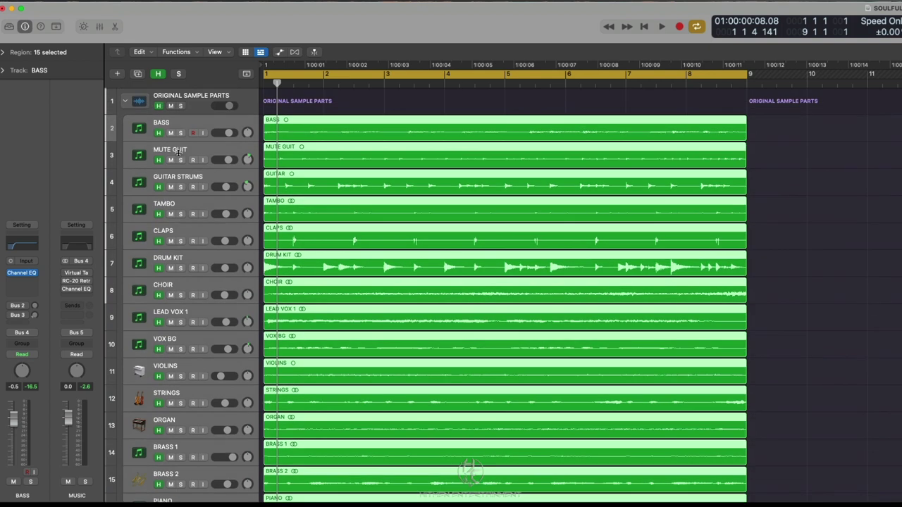
# Select the ORIGINAL SAMPLE PARTS folder track, inspect its channel in the mixer, and close the mixer
pyautogui.click(207, 99)
pyautogui.press('x')
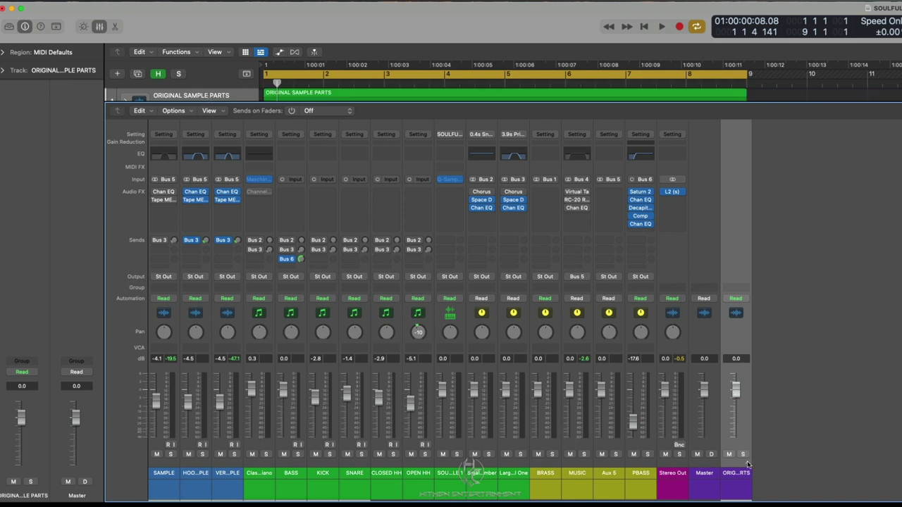
pyautogui.press('x')
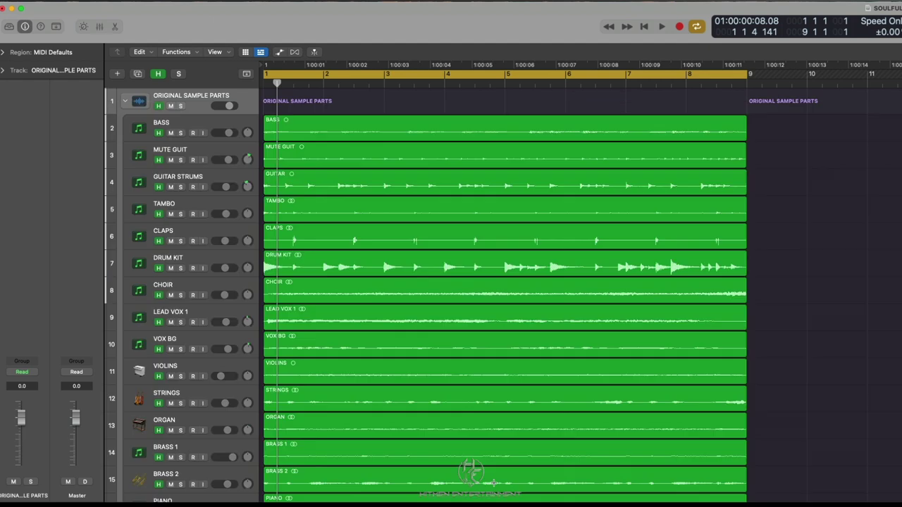
# Reselect the tracks from bass to piano and open the Virtual Tape Machines plug-in on the MUSIC bus
pyautogui.click(197, 126)
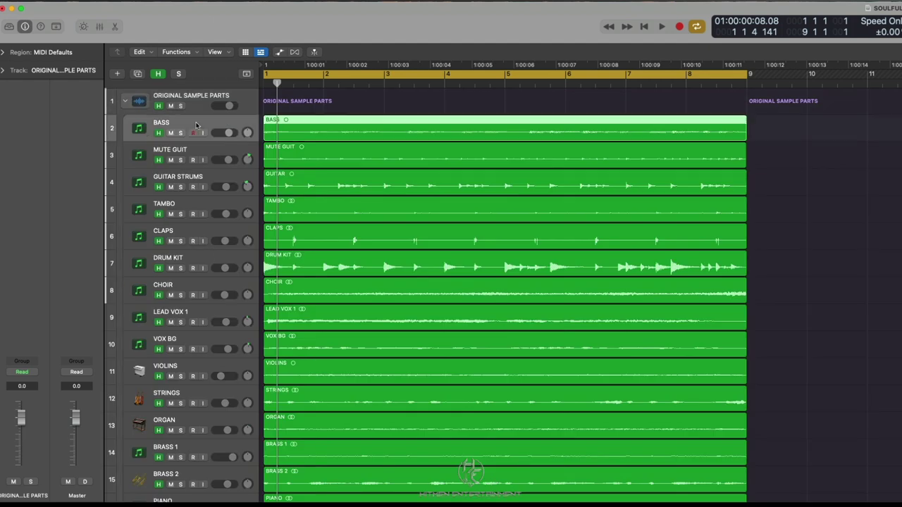
pyautogui.scroll(-3, 238, 324)
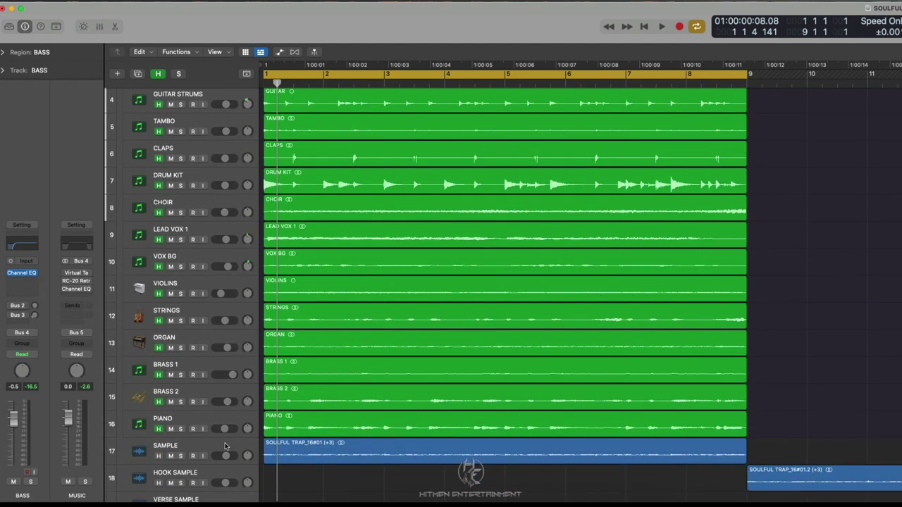
pyautogui.press('super+a')
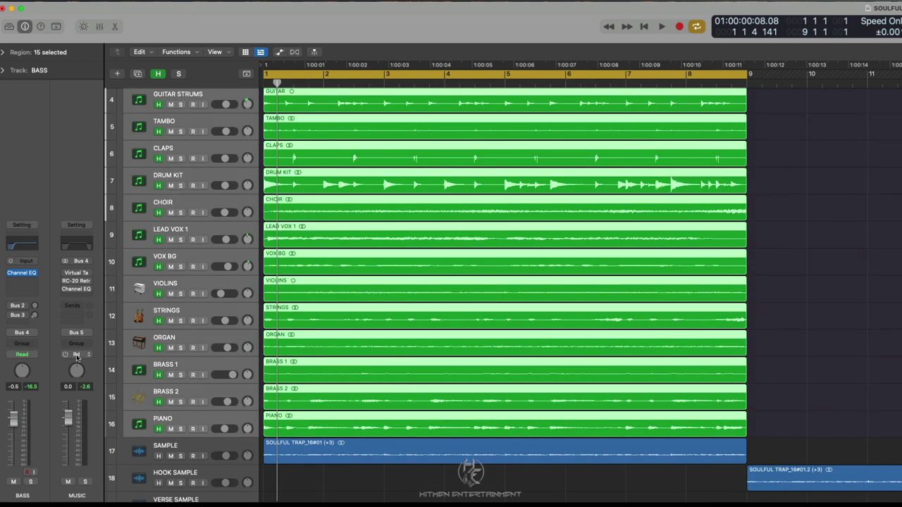
pyautogui.click(76, 273)
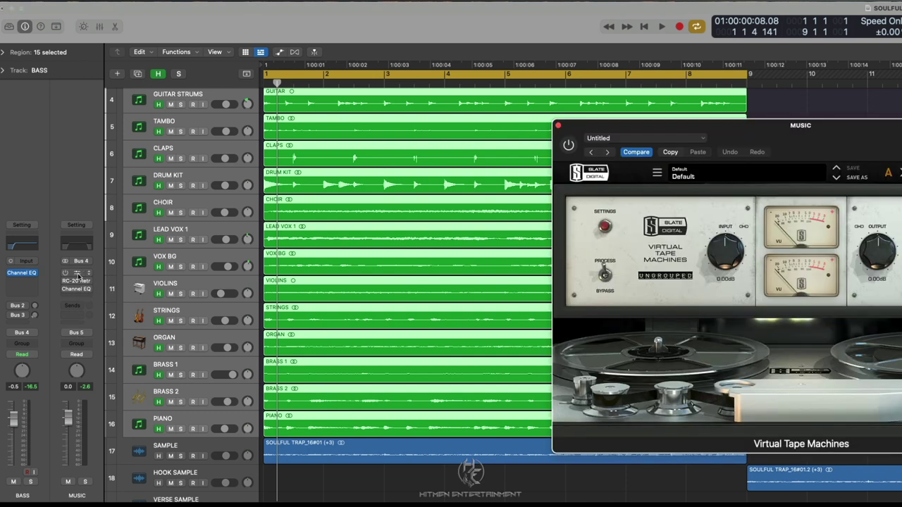
# Switch on Virtual Tape Machines on the MUSIC bus and compare it active and bypassed while the sample parts play
pyautogui.moveTo(811, 127); pyautogui.dragTo(551, 122)
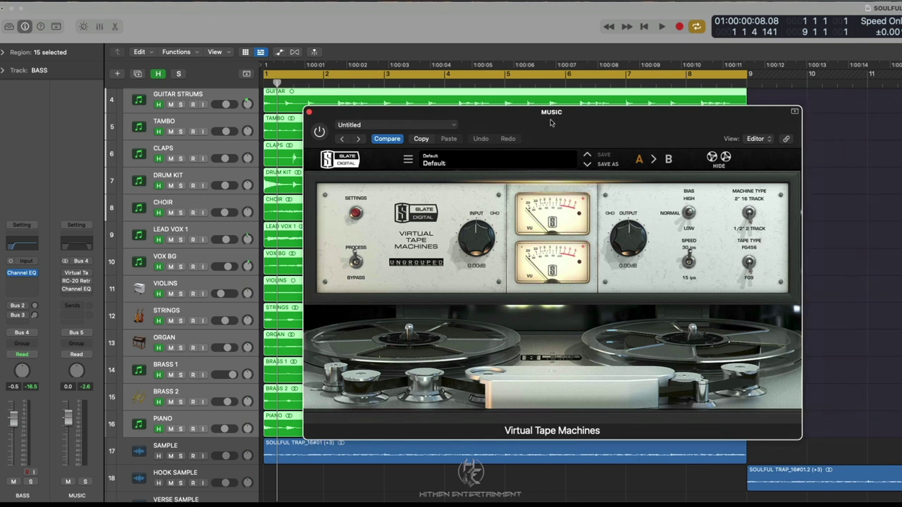
pyautogui.click(65, 275)
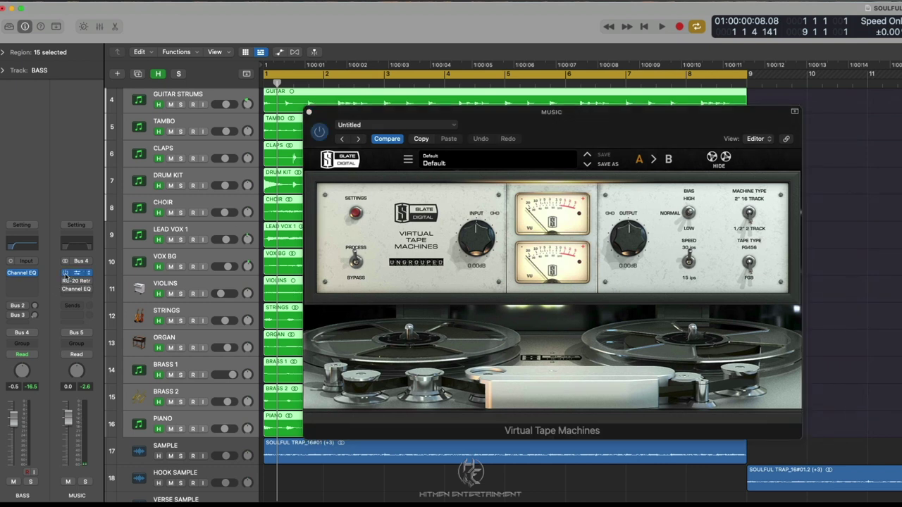
pyautogui.press('space')
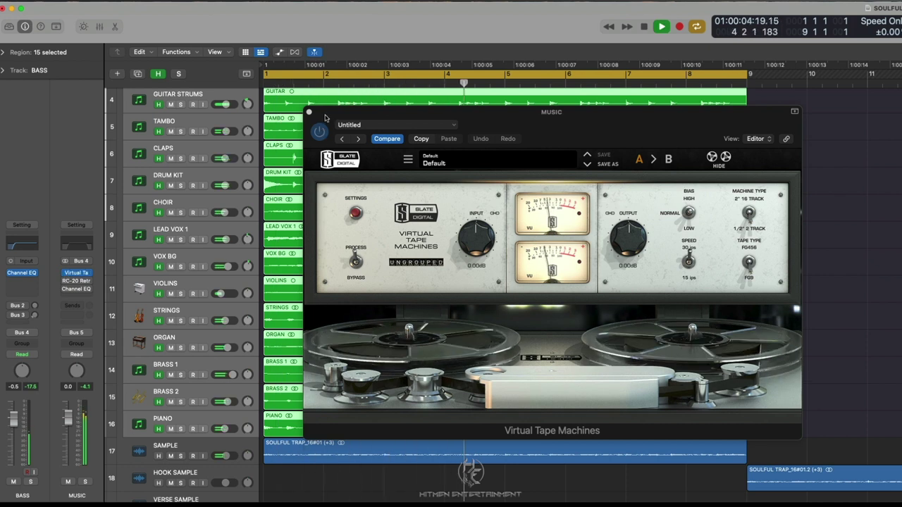
pyautogui.click(326, 118)
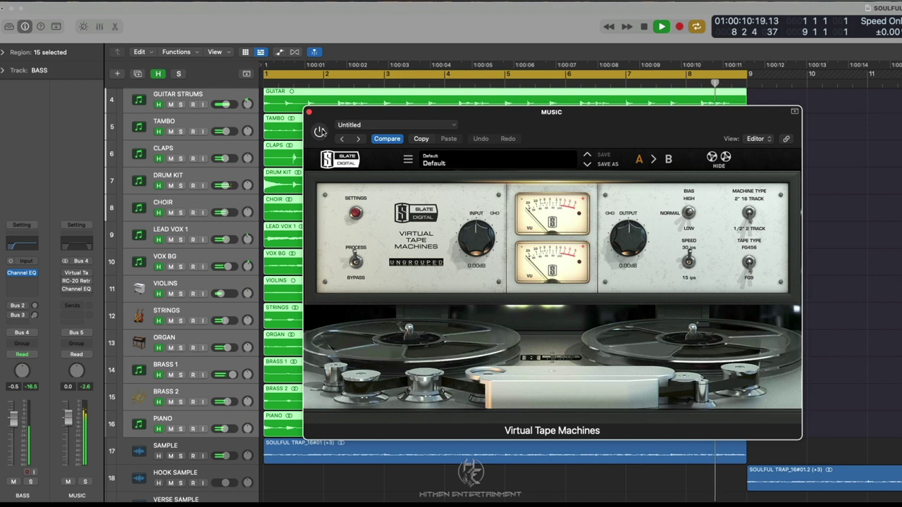
pyautogui.click(319, 132)
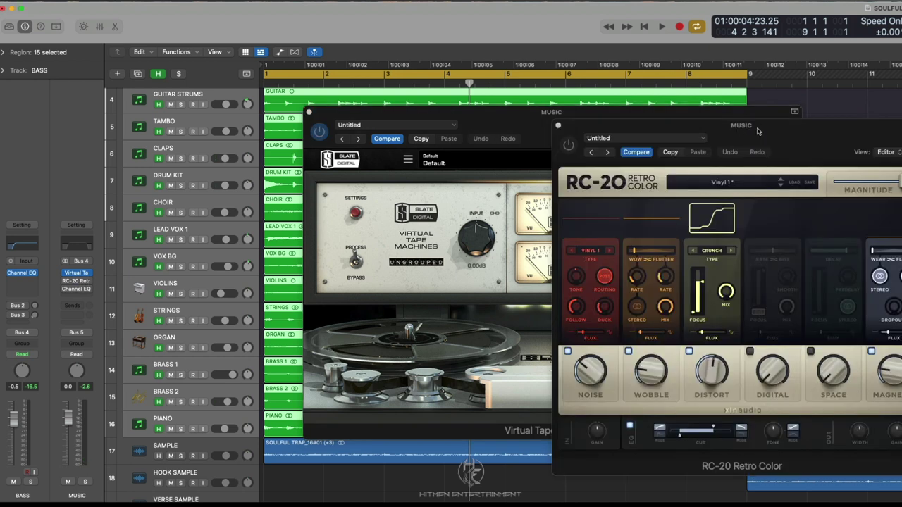
# Inspect RC-20 Retro Color on the MUSIC bus and close it, then enable and open the bus's Channel EQ
pyautogui.moveTo(757, 131); pyautogui.dragTo(570, 99)
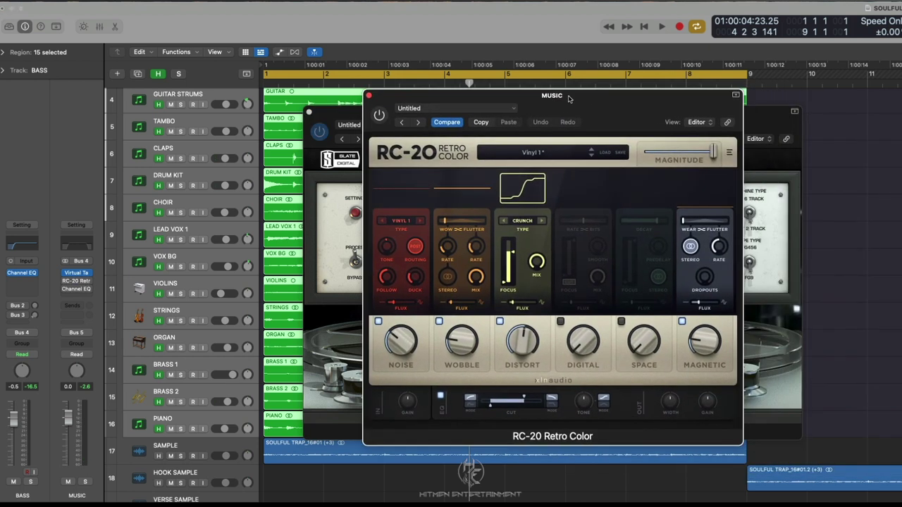
pyautogui.click(369, 95)
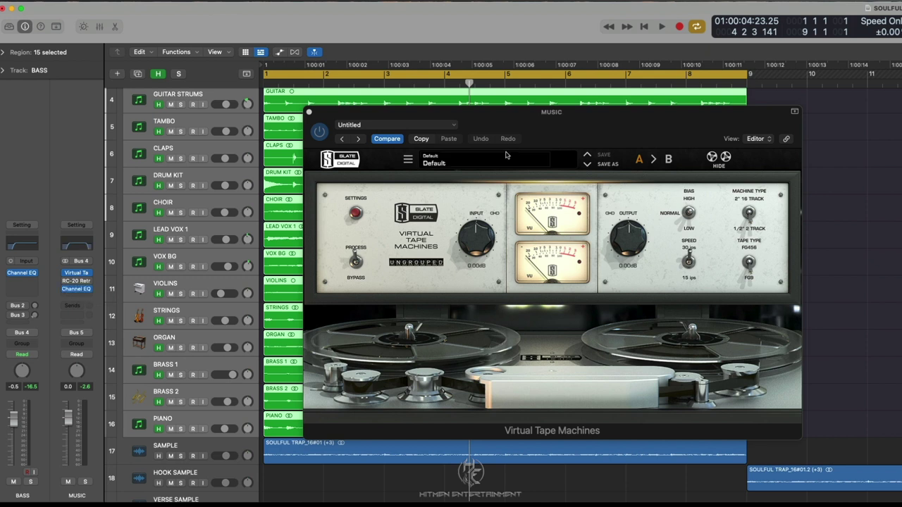
pyautogui.click(78, 290)
pyautogui.moveTo(760, 136); pyautogui.dragTo(446, 159)
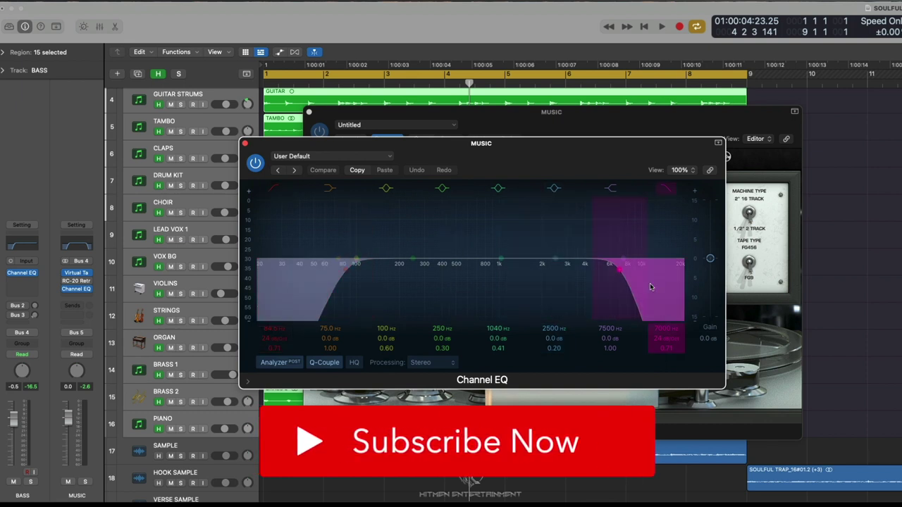
# Play the sample parts while comparing the MUSIC bus Channel EQ on and off, leave it on, and close the plug-in windows
pyautogui.press('space')
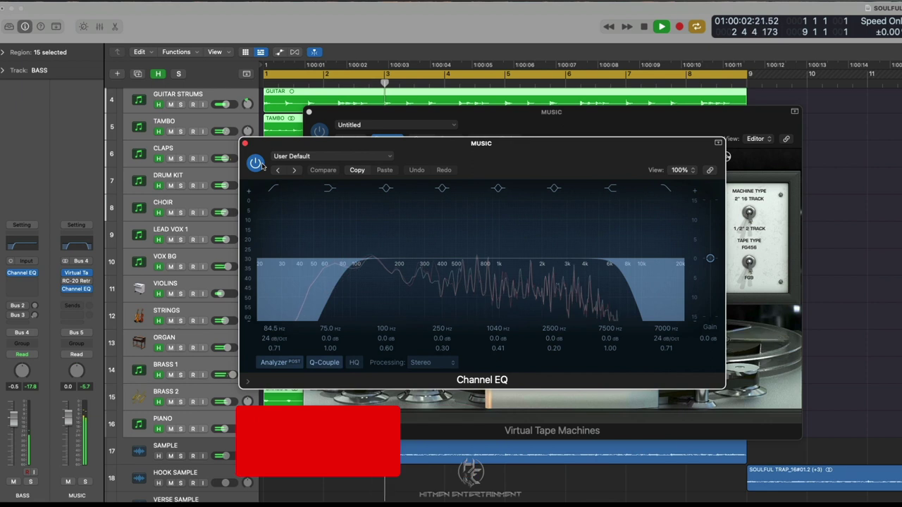
pyautogui.click(257, 162)
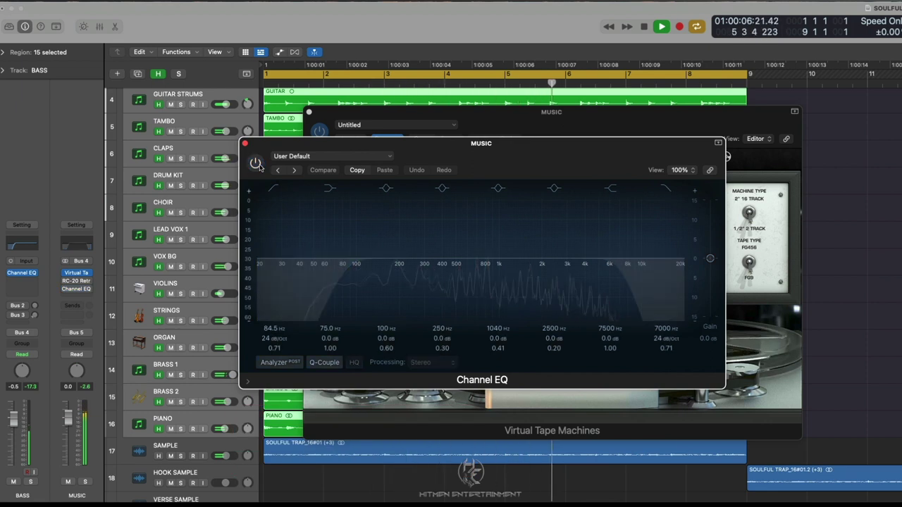
pyautogui.click(256, 163)
pyautogui.press('space')
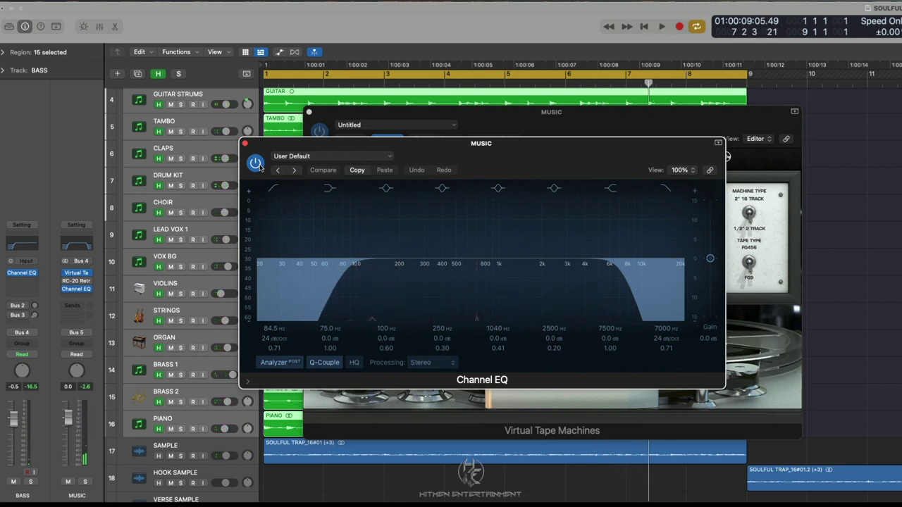
pyautogui.click(258, 164)
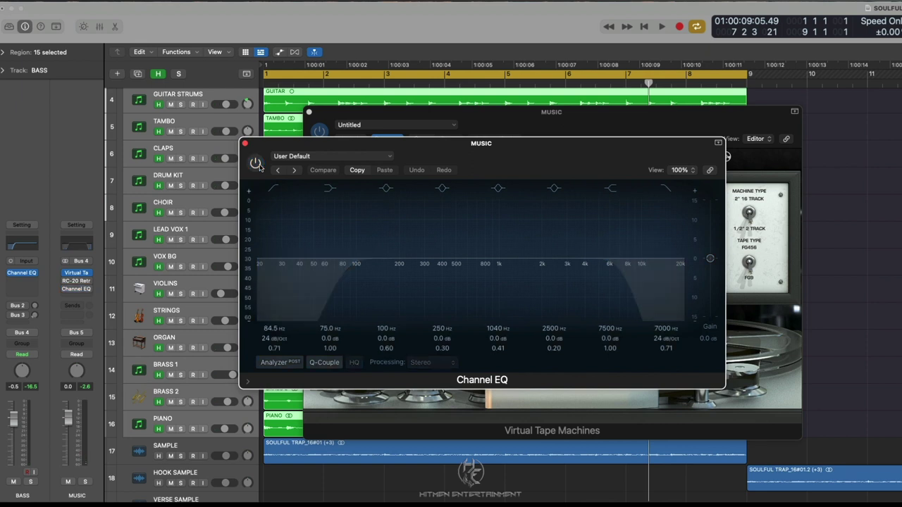
pyautogui.press('space')
pyautogui.click(257, 164)
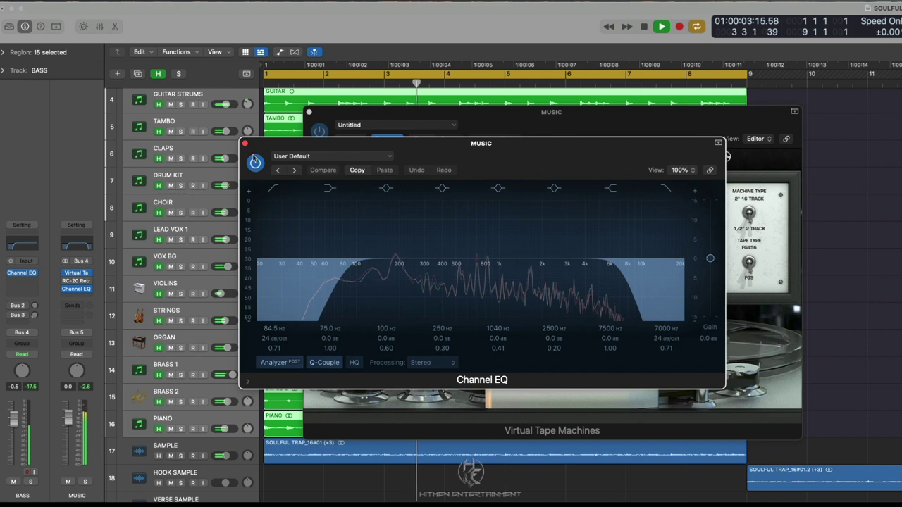
pyautogui.click(244, 143)
pyautogui.click(310, 112)
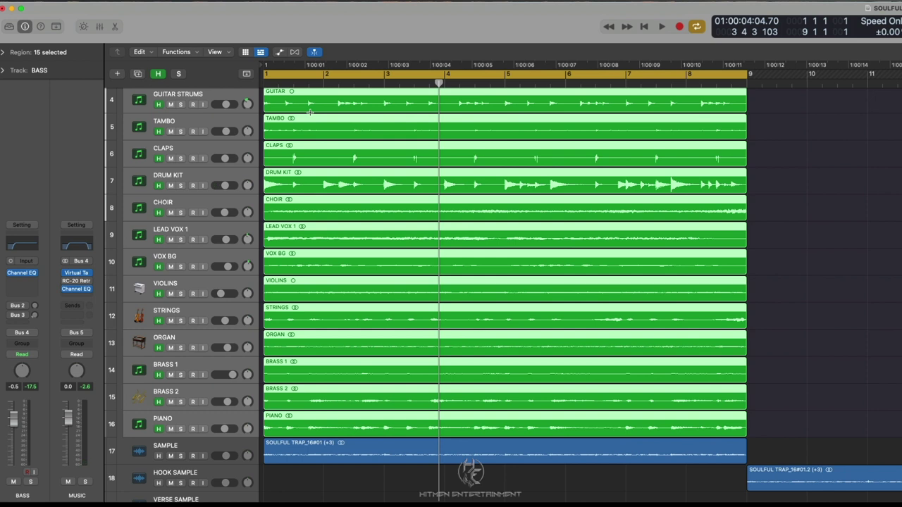
# Solo the SAMPLE track, show its region's parameters, and play it from the start
pyautogui.scroll(-10, 366, 147)
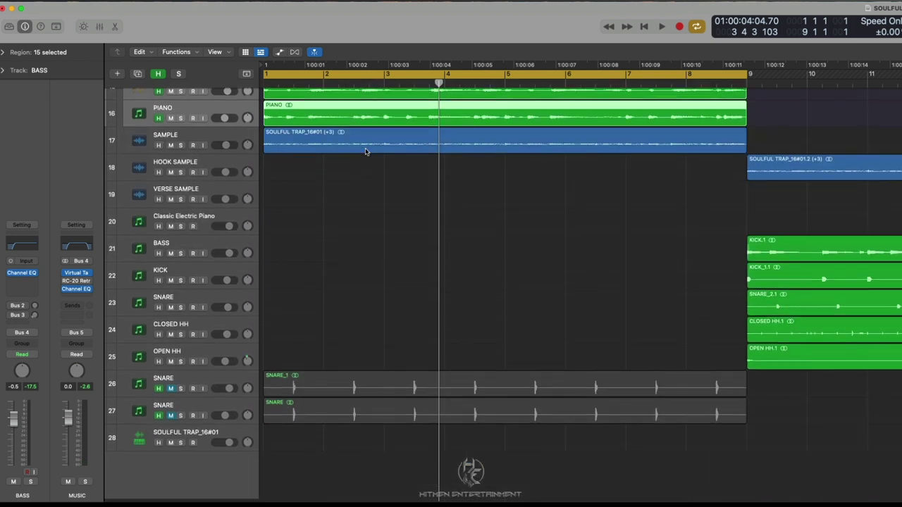
pyautogui.click(224, 143)
pyautogui.click(180, 148)
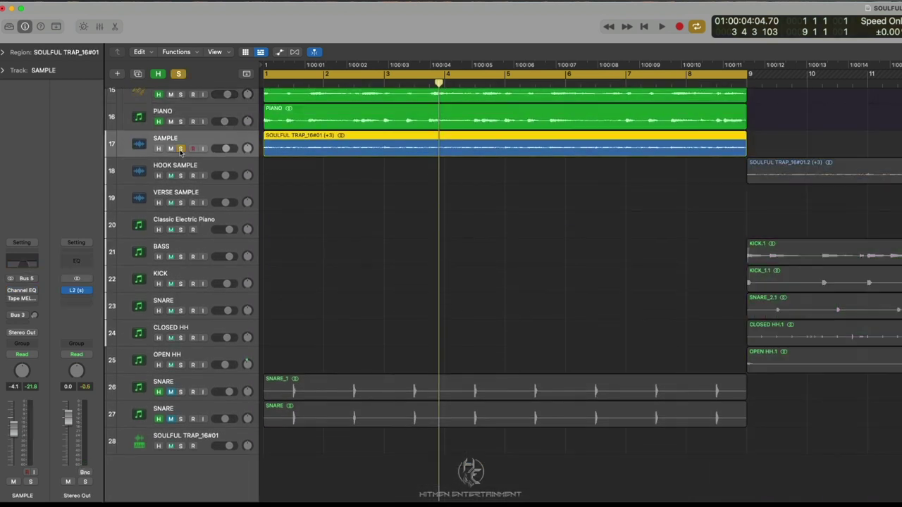
pyautogui.click(4, 53)
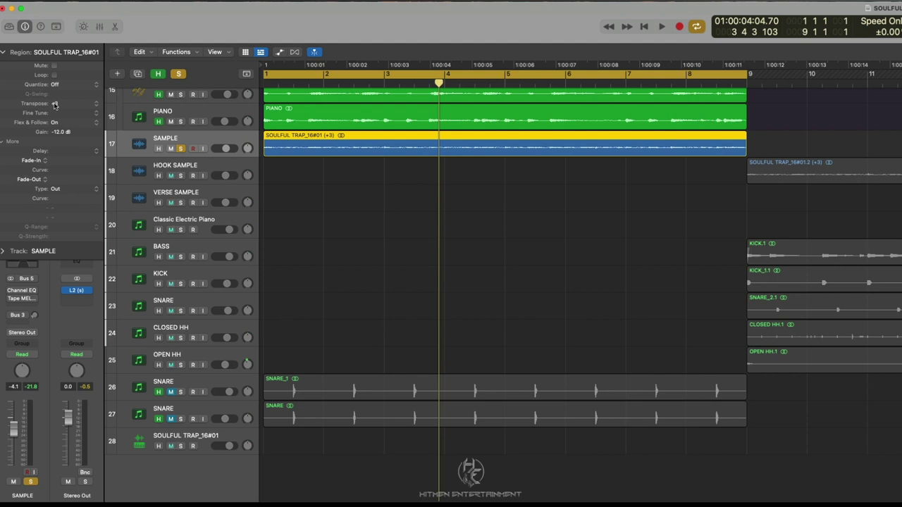
pyautogui.press('Return')
pyautogui.press('space')
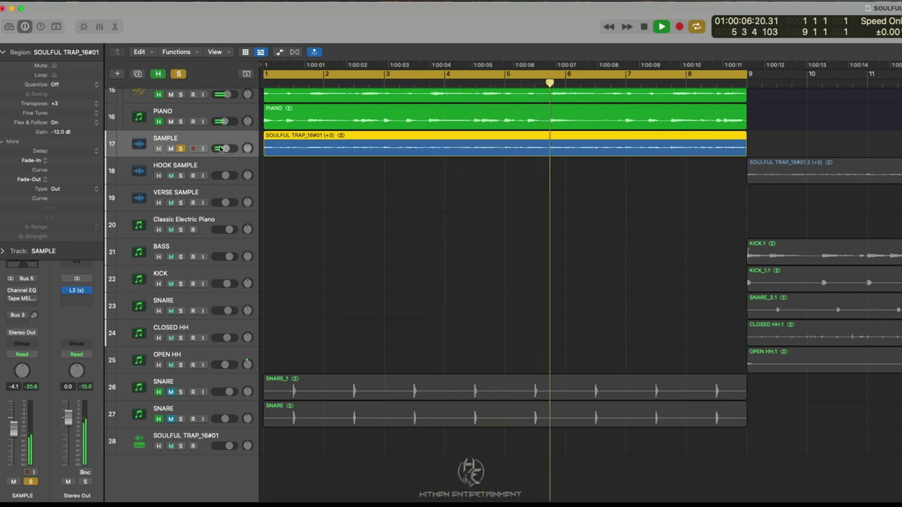
# Set the SAMPLE region's gain to 0 dB during playback
pyautogui.doubleClick(62, 134)
pyautogui.write('0')
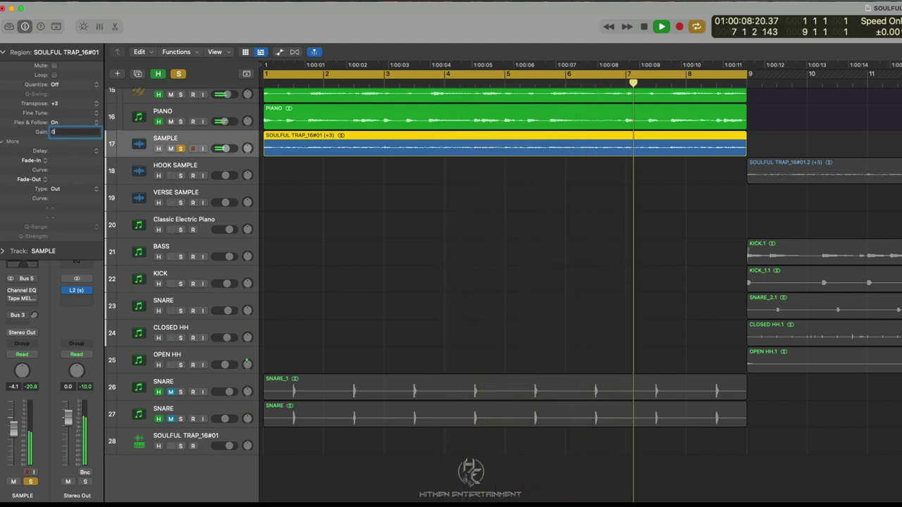
pyautogui.press('Return')
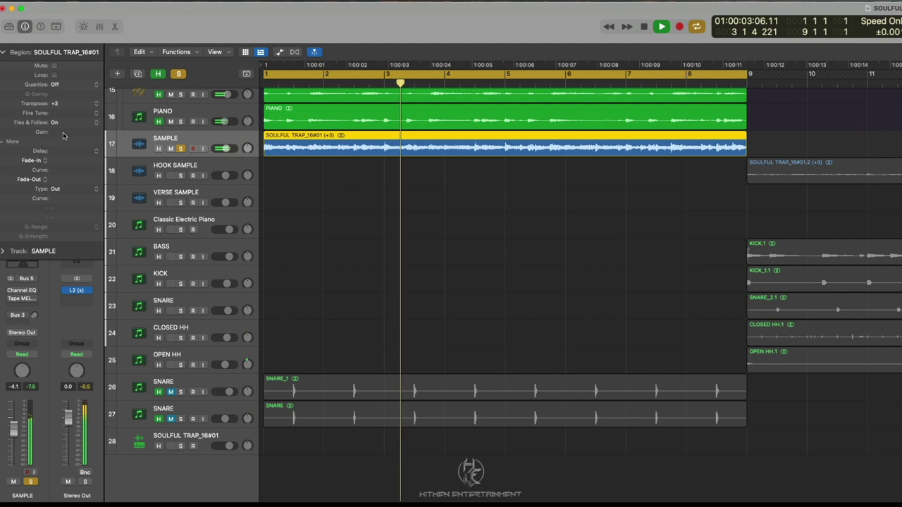
# Set the SAMPLE region's gain to -12 dB and stop playback
pyautogui.doubleClick(63, 133)
pyautogui.write('-1')
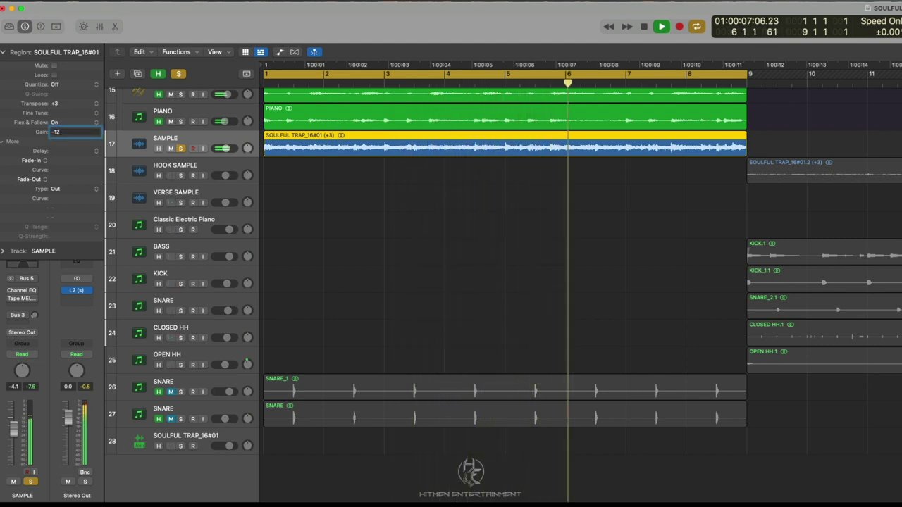
pyautogui.write('2')
pyautogui.press('Return')
pyautogui.press('space')
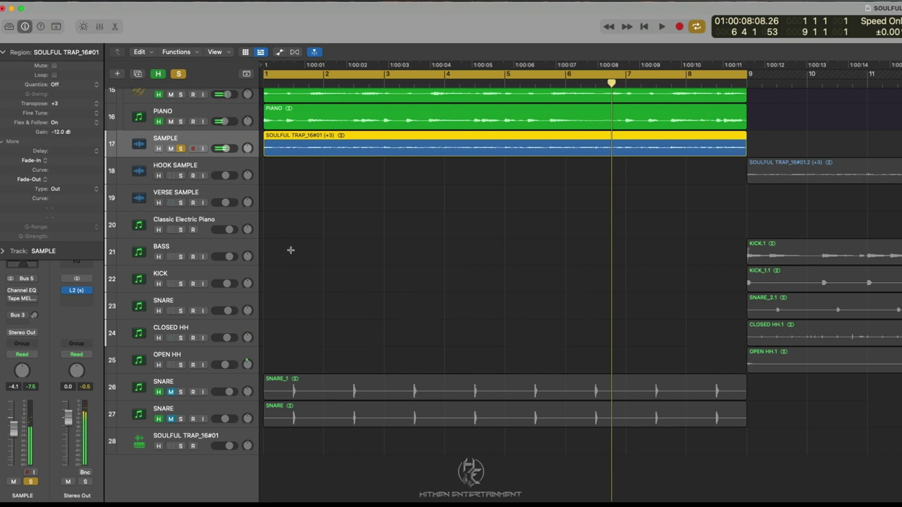
# Unsolo the SAMPLE track, turn off cycling, and play the arrangement from bar 9
pyautogui.scroll(5, 432, 258)
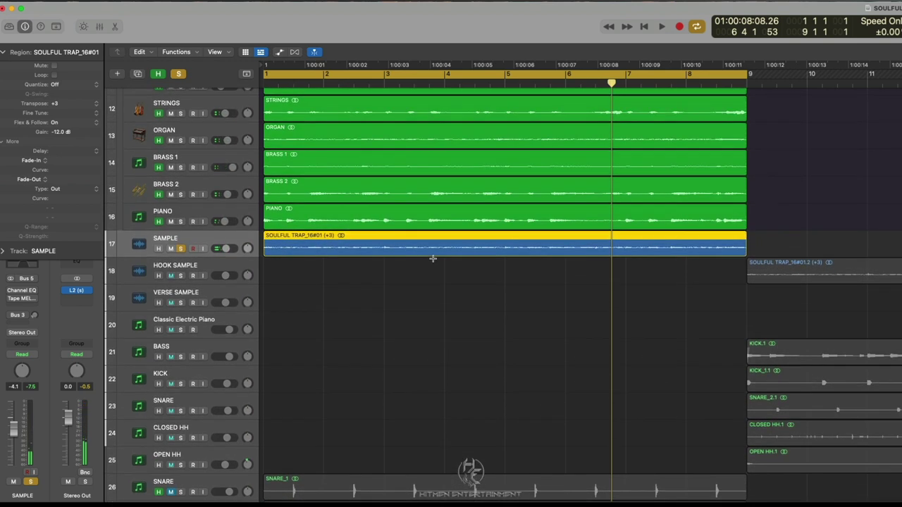
pyautogui.press('super+Left')
pyautogui.press('super+Left')
pyautogui.press('super+Up')
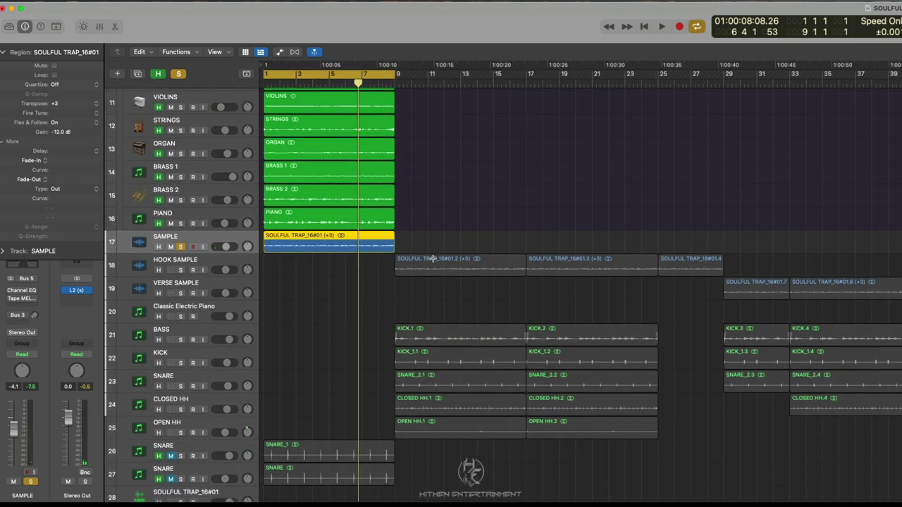
pyautogui.click(181, 254)
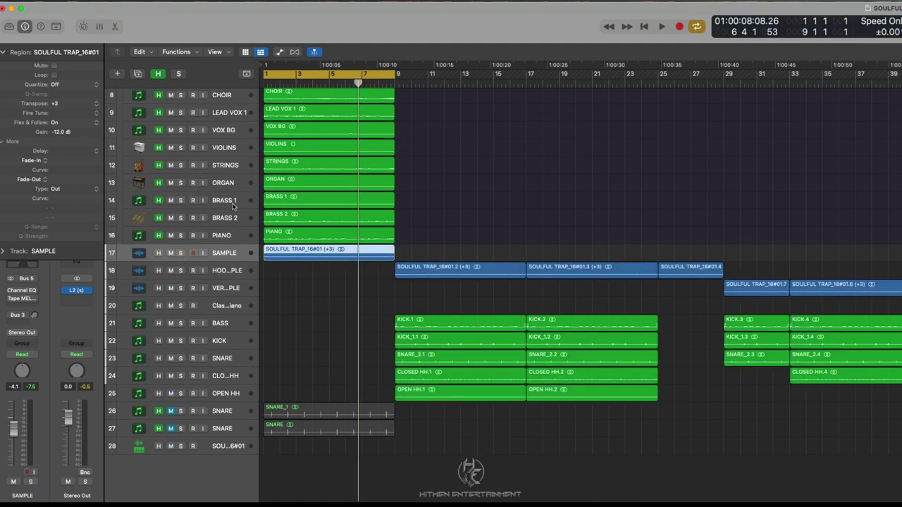
pyautogui.click(387, 75)
pyautogui.click(393, 83)
pyautogui.press('space')
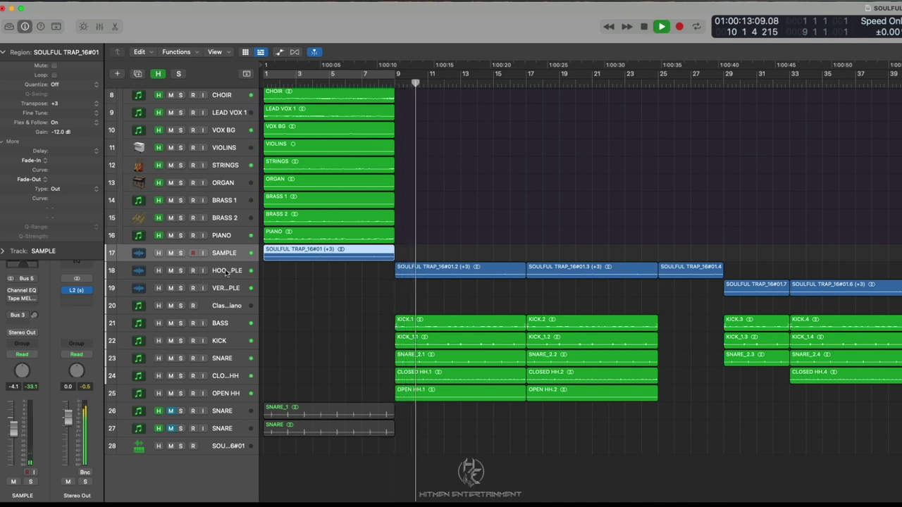
# Select the HOOK SAMPLE track, collapse the region parameters, stop playback, and examine the track's Channel EQ before closing it
pyautogui.click(200, 275)
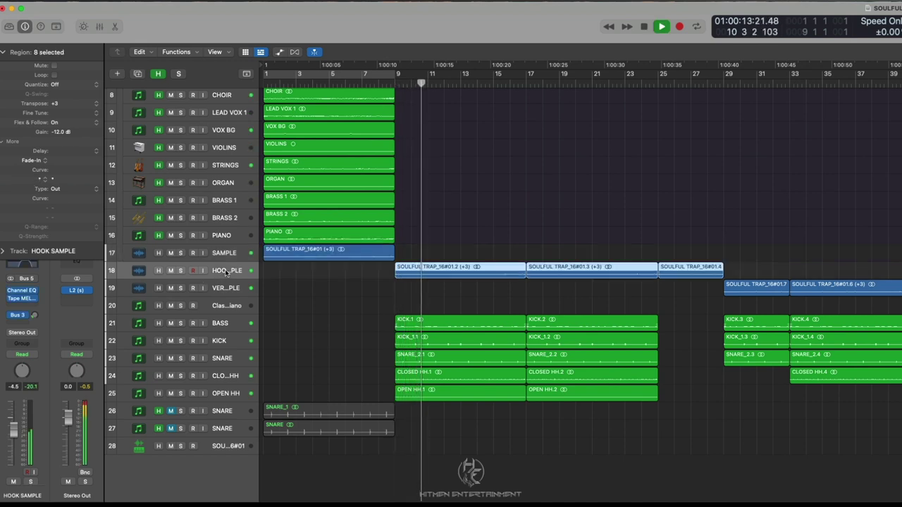
pyautogui.click(4, 52)
pyautogui.press('space')
pyautogui.click(24, 292)
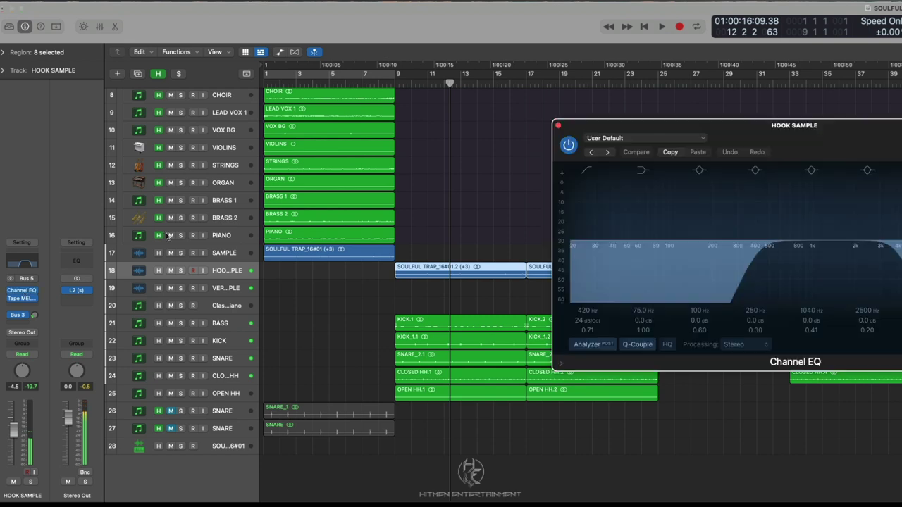
pyautogui.moveTo(759, 134); pyautogui.dragTo(433, 112)
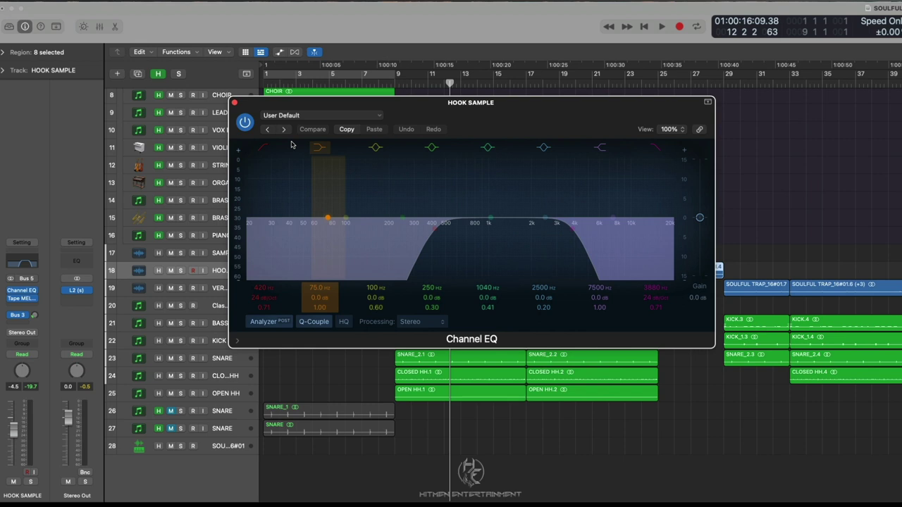
pyautogui.click(234, 105)
# Inspect the Tape MELLO-FI settings on the HOOK SAMPLE track, including mechanical noise and the low-pass filter, playing short passages in between
pyautogui.press('space')
pyautogui.press('space')
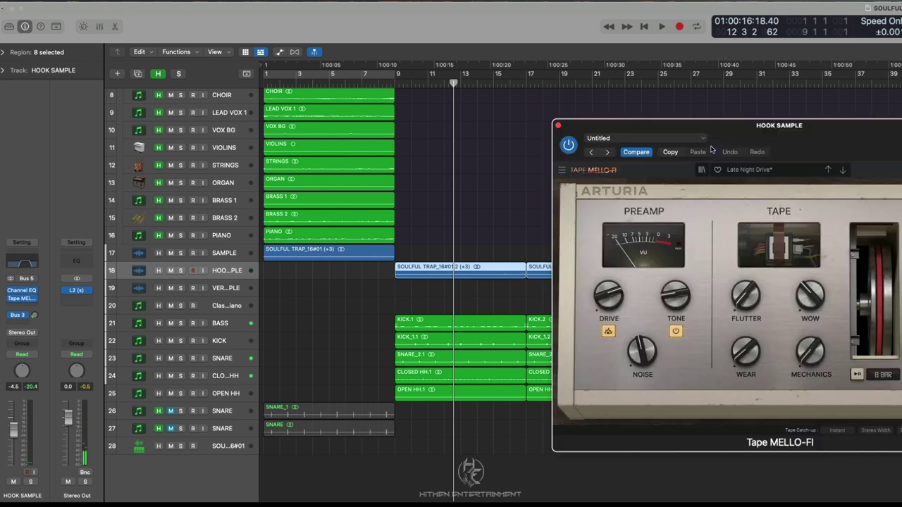
pyautogui.moveTo(738, 134); pyautogui.dragTo(505, 109)
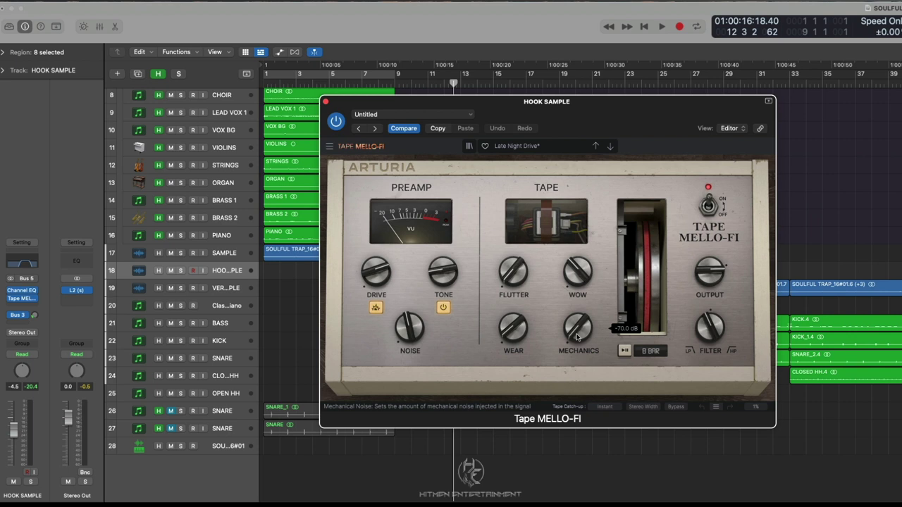
pyautogui.press('space')
pyautogui.press('space')
pyautogui.moveTo(709, 322)
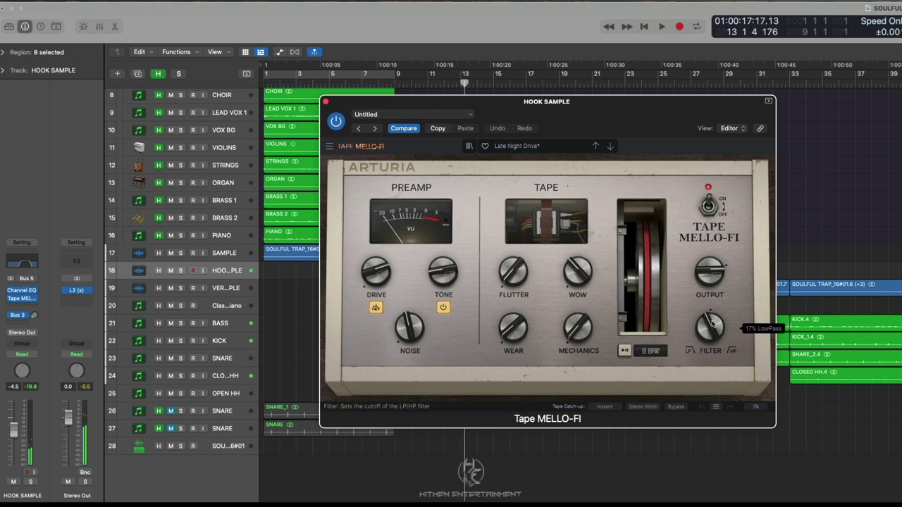
# Play the hook while bypassing and re-enabling Tape MELLO-FI and the Channel EQ on HOOK SAMPLE, closing both plug-ins and stopping playback
pyautogui.press('space')
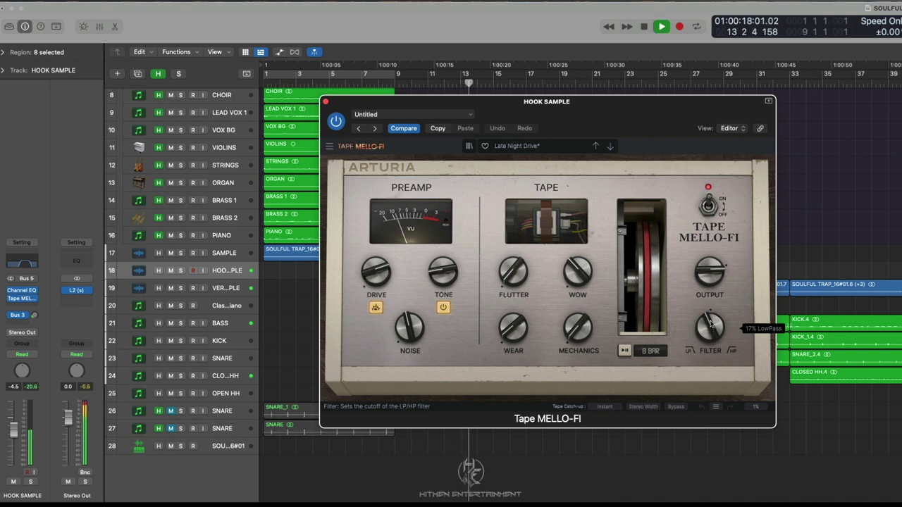
pyautogui.click(336, 121)
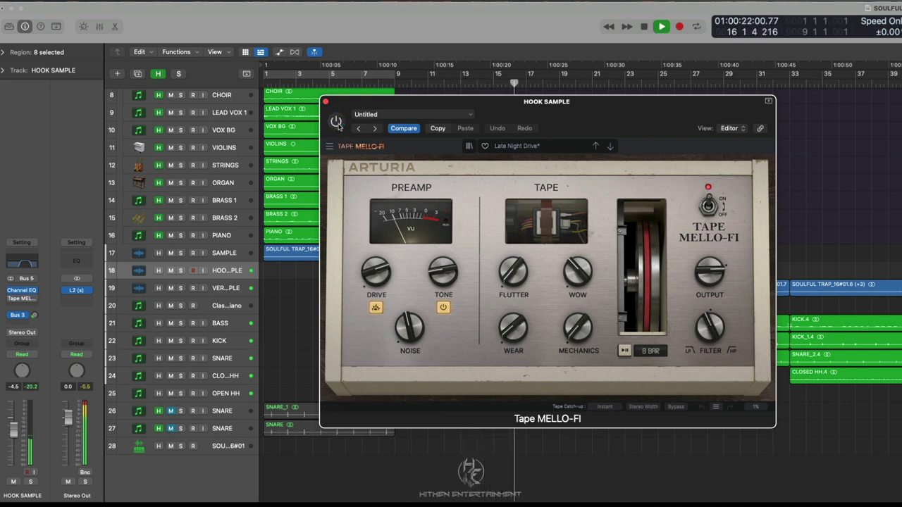
pyautogui.click(35, 288)
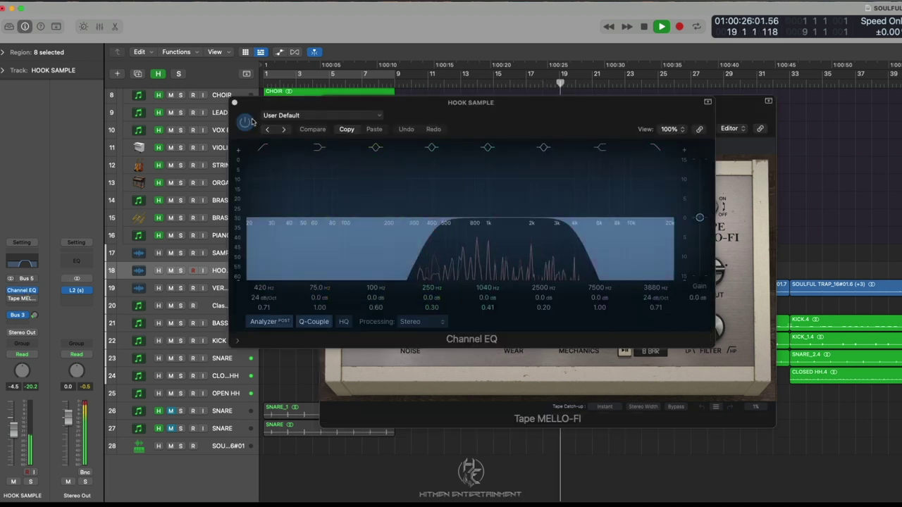
pyautogui.click(245, 122)
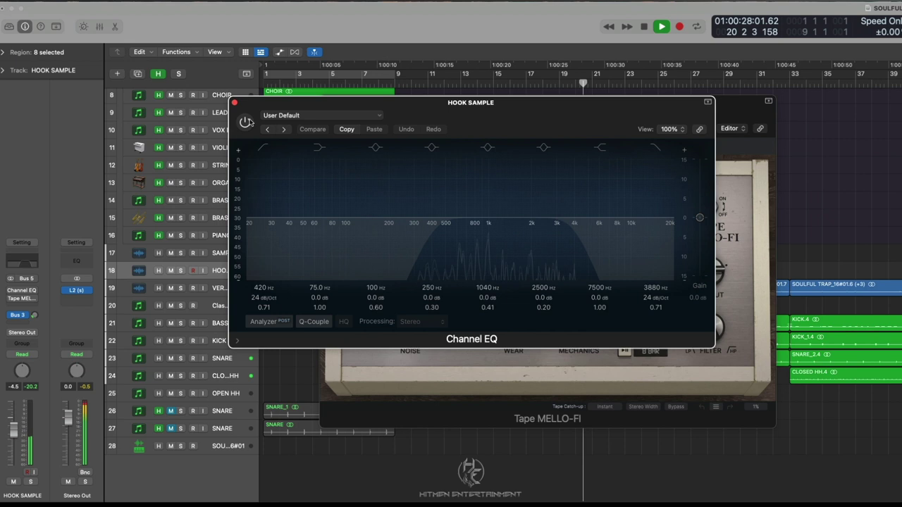
pyautogui.click(246, 122)
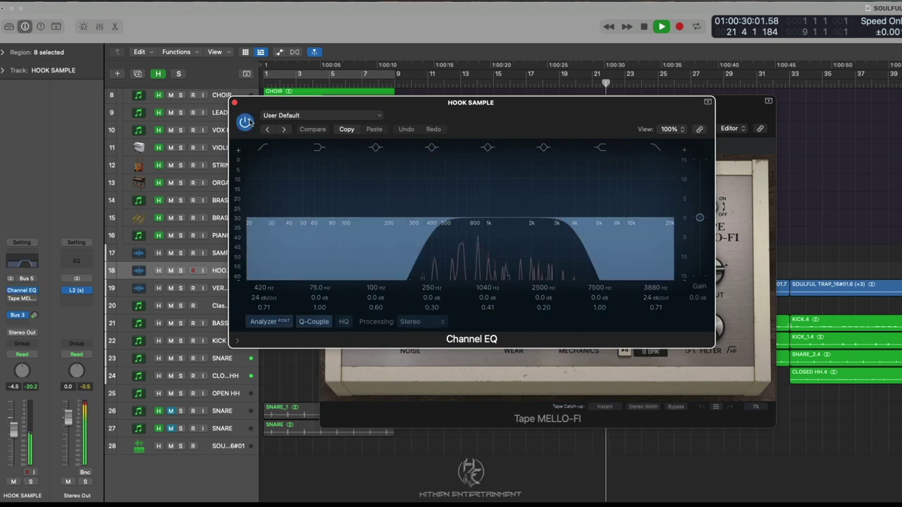
pyautogui.click(235, 103)
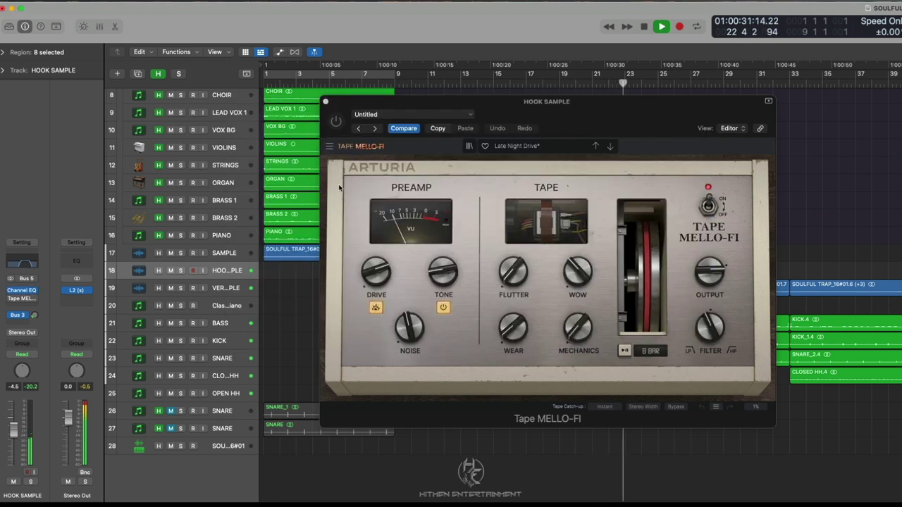
pyautogui.click(336, 122)
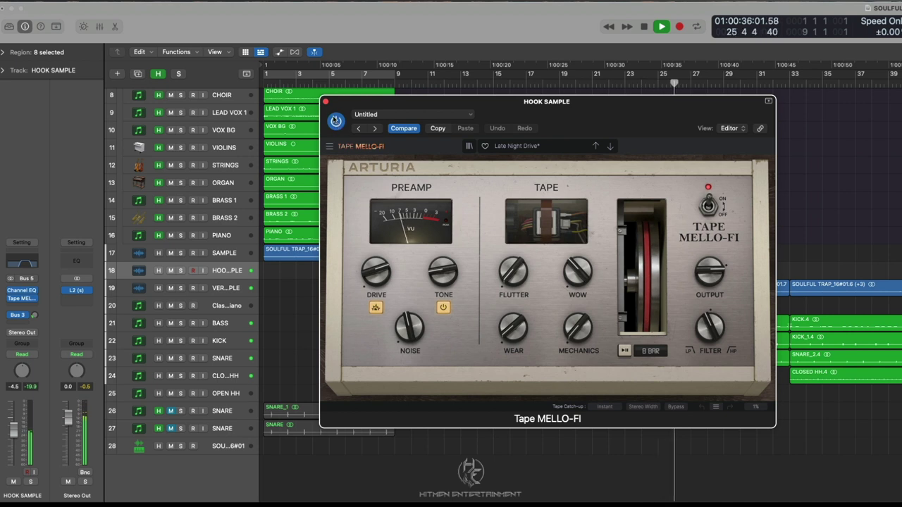
pyautogui.click(326, 101)
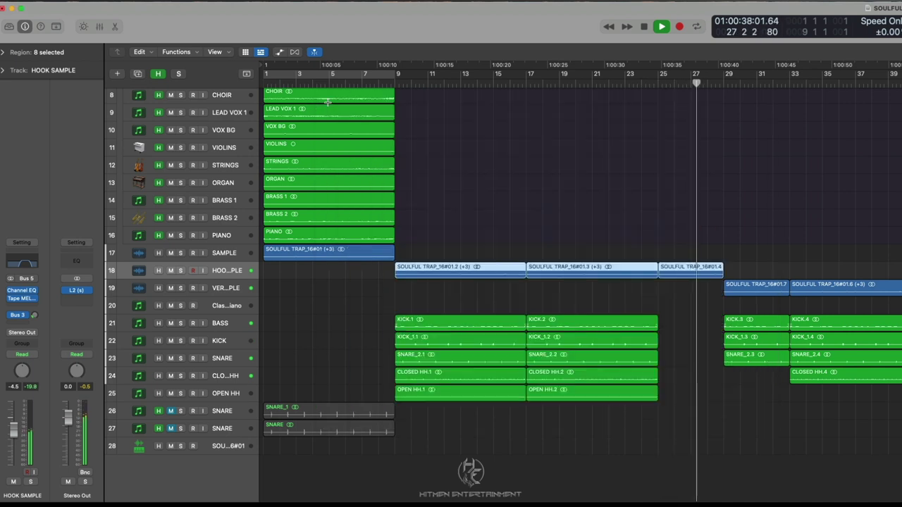
pyautogui.press('space')
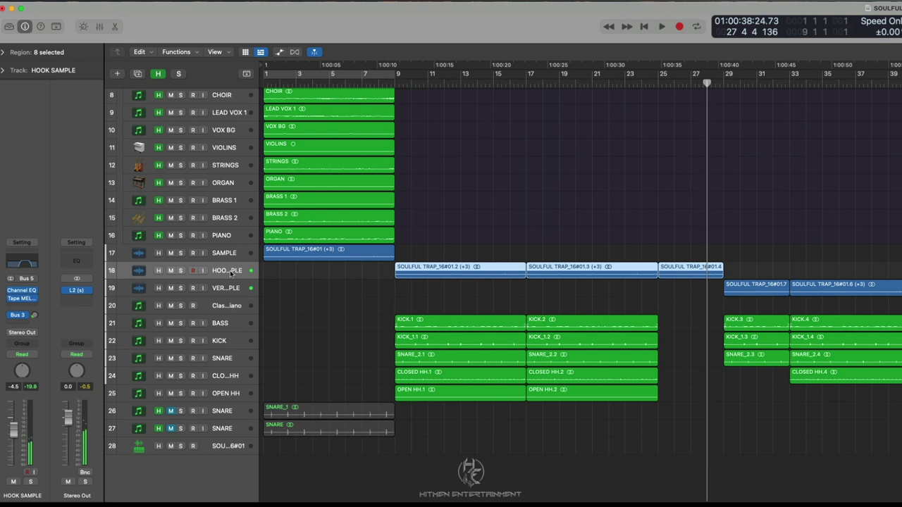
# Play the hook from bar 9, display the reverb channel fed by HOOK SAMPLE's Bus 3 send, and stop playback
pyautogui.click(381, 82)
pyautogui.press('space')
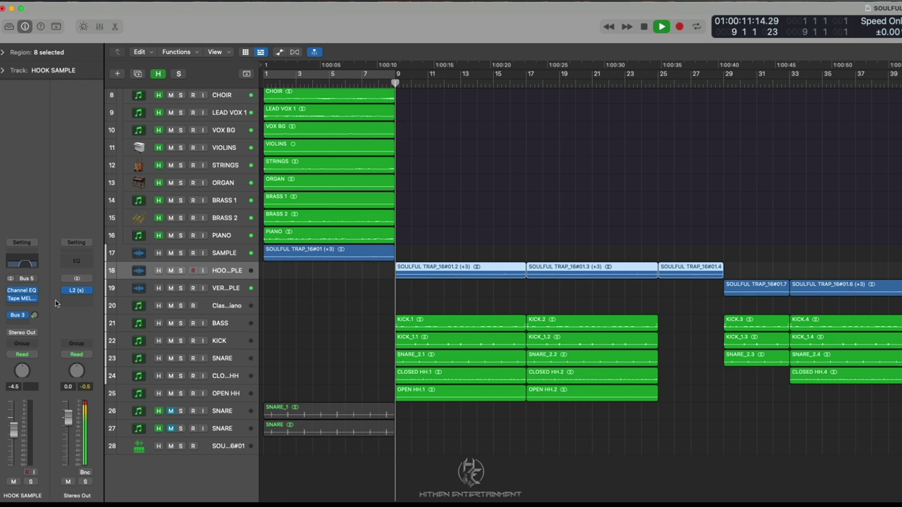
pyautogui.click(33, 315)
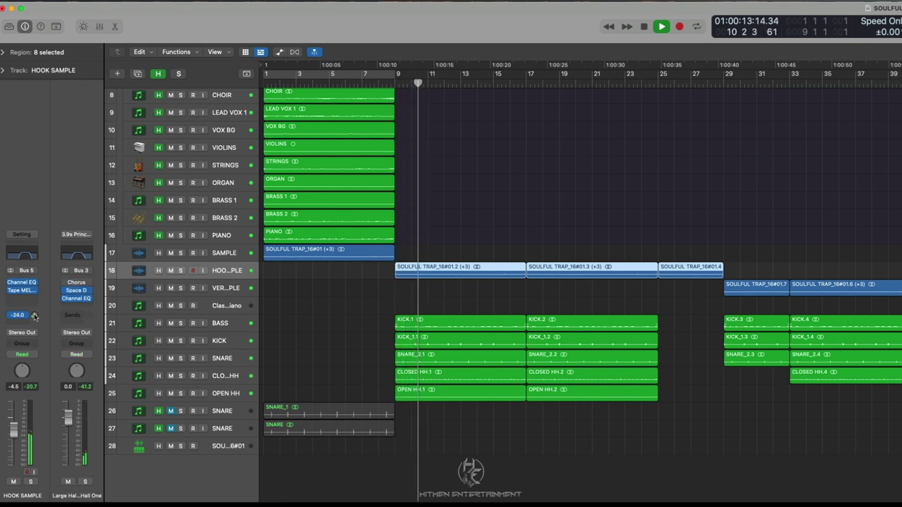
pyautogui.press('space')
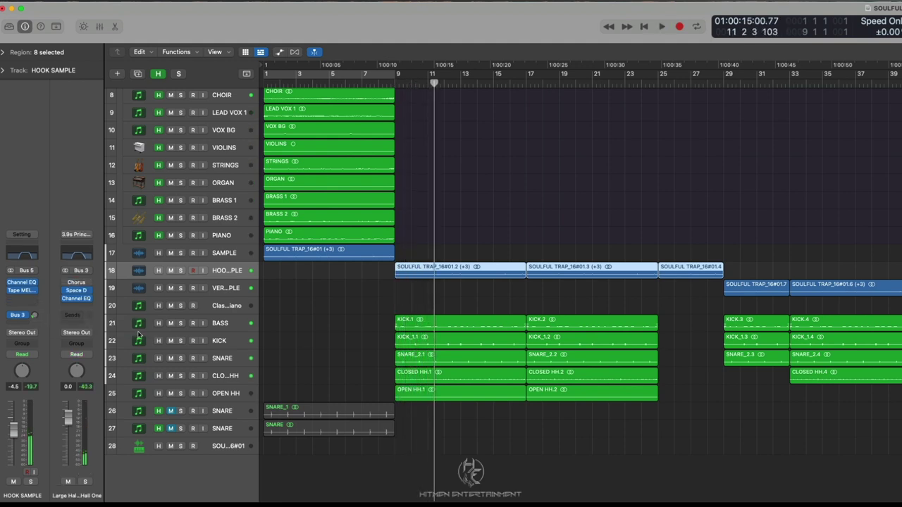
# Examine the Space Designer and Channel EQ settings on the Bus 3 reverb channel, close both, and play a short passage of the hook
pyautogui.click(78, 291)
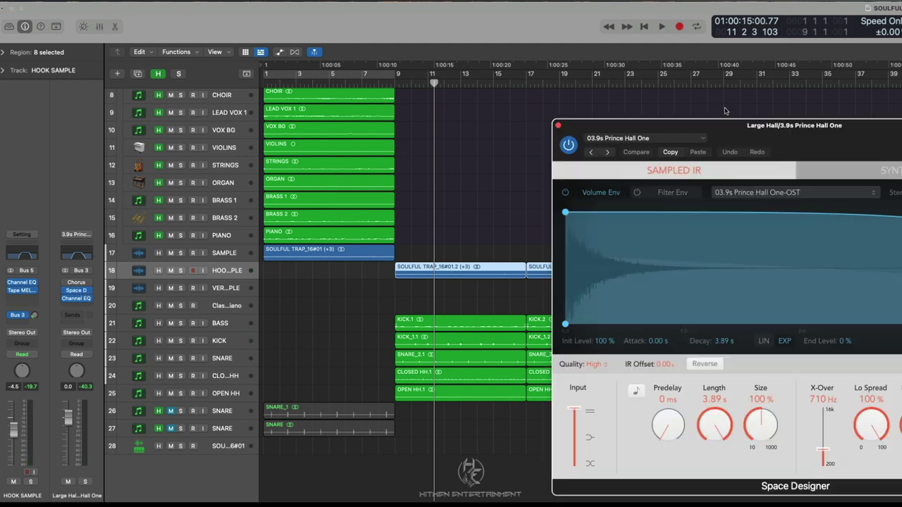
pyautogui.moveTo(729, 127); pyautogui.dragTo(485, 103)
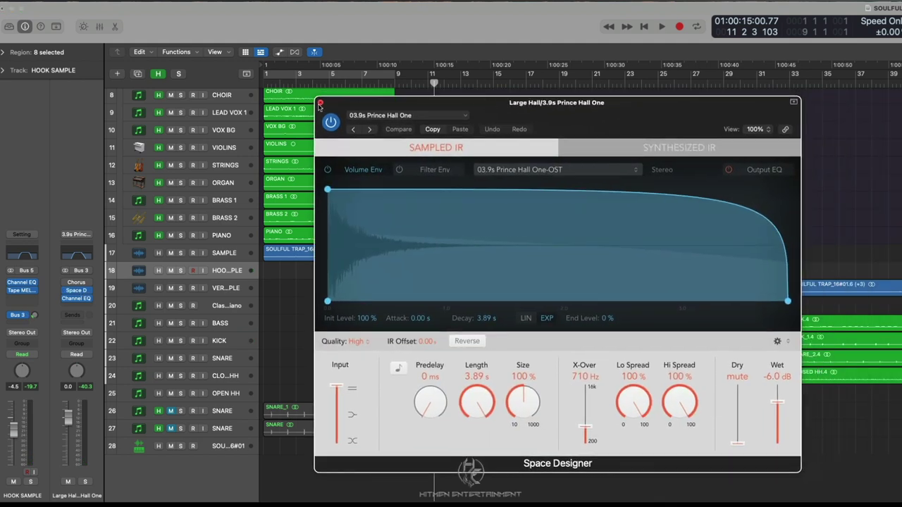
pyautogui.click(319, 103)
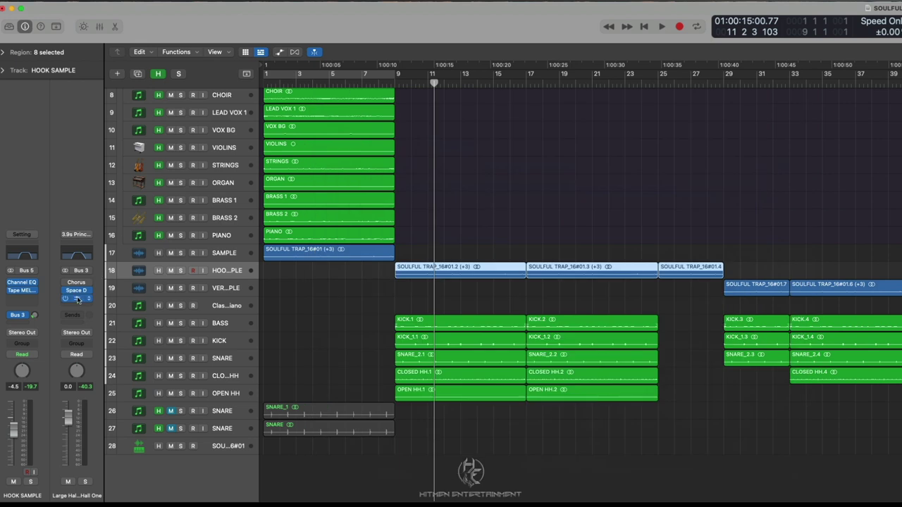
pyautogui.click(78, 299)
pyautogui.moveTo(735, 127); pyautogui.dragTo(416, 133)
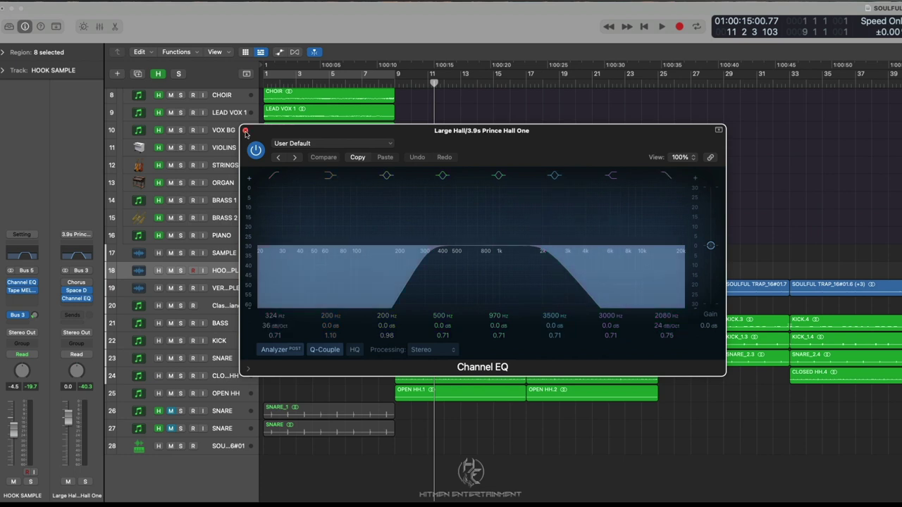
pyautogui.click(245, 133)
pyautogui.press('space')
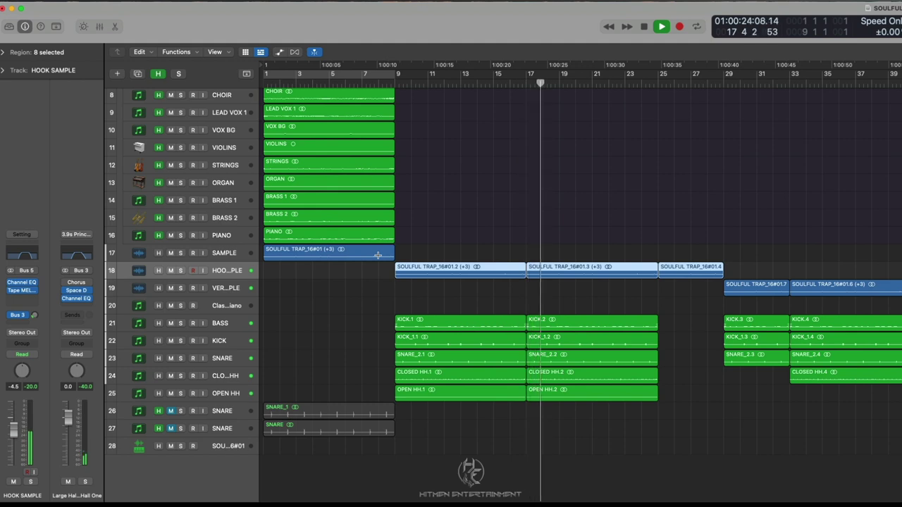
pyautogui.press('space')
# Play the verse section from bar 29 to hear its sample treatment, stop playback, and return the playhead to bar 9
pyautogui.hscroll(2, 603, 269)
pyautogui.hscroll(15, 603, 270)
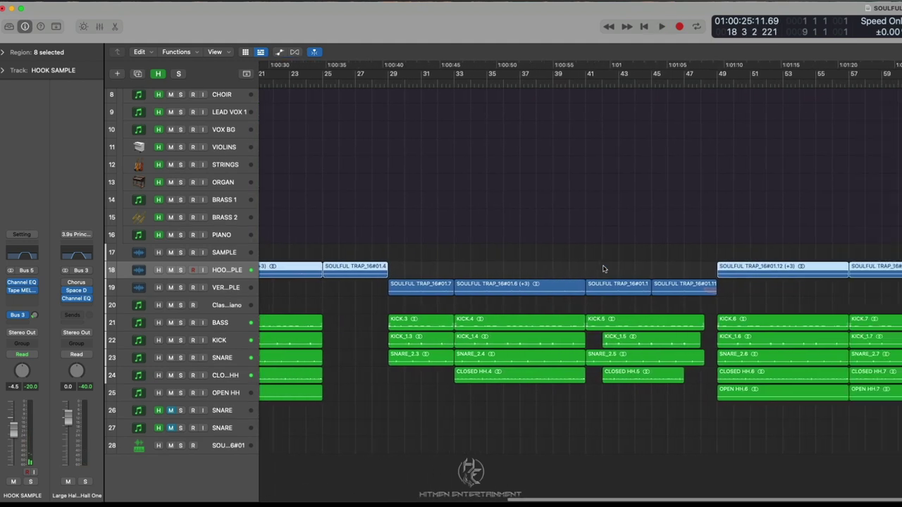
pyautogui.hscroll(6, 602, 269)
pyautogui.click(299, 85)
pyautogui.press('space')
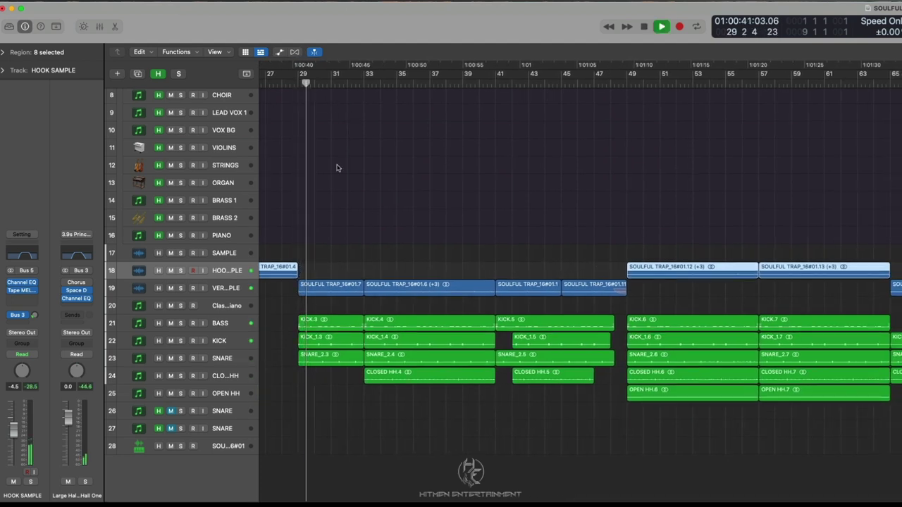
pyautogui.hscroll(2, 385, 239)
pyautogui.hscroll(2, 385, 239)
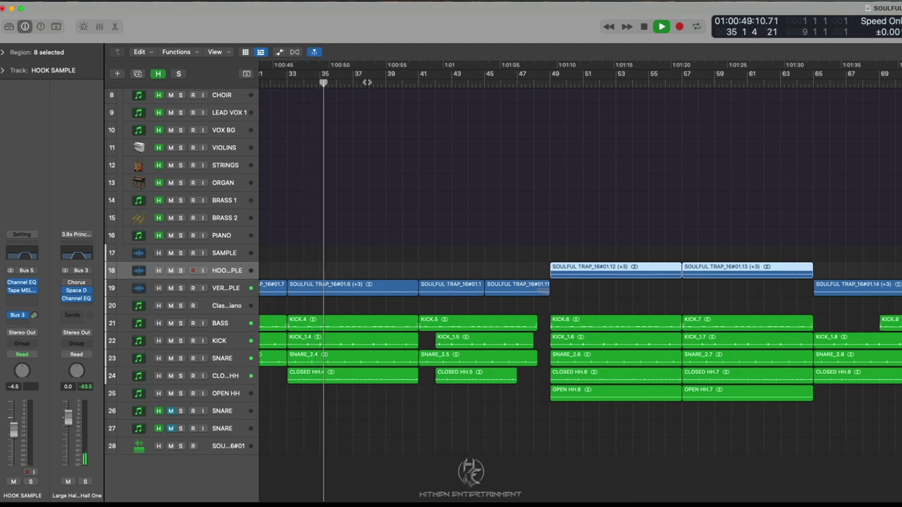
pyautogui.hscroll(3, 512, 114)
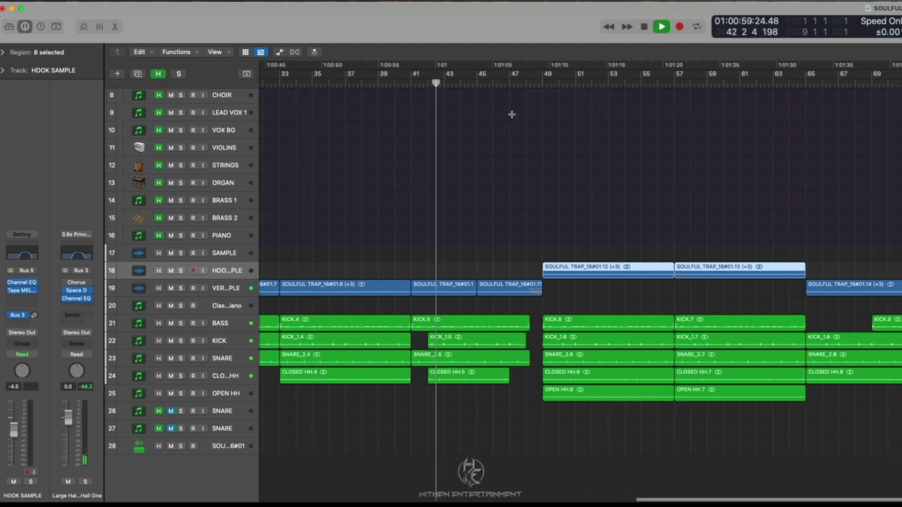
pyautogui.hscroll(-20, 512, 114)
pyautogui.press('space')
pyautogui.click(395, 81)
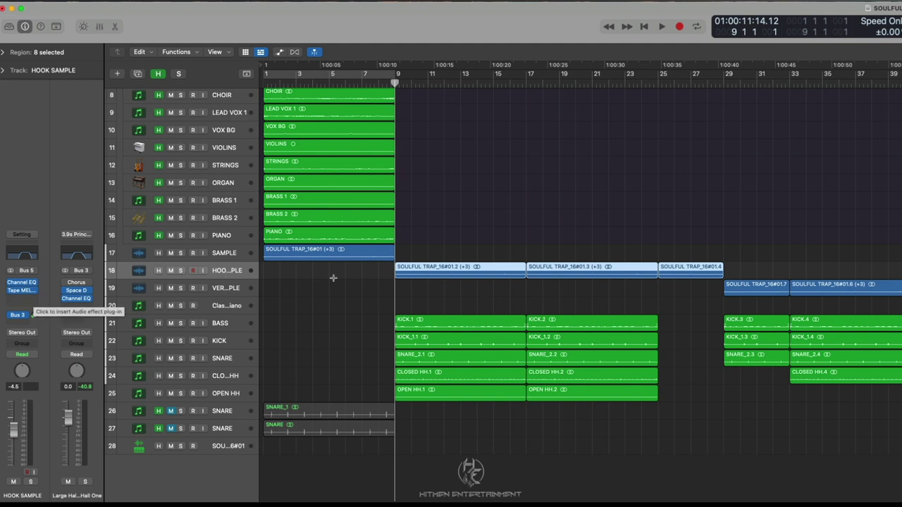
# Inspect the first HOOK SAMPLE region's parameters and its track parameters, and compare them with the KICK.1 region's parameters
pyautogui.click(477, 247)
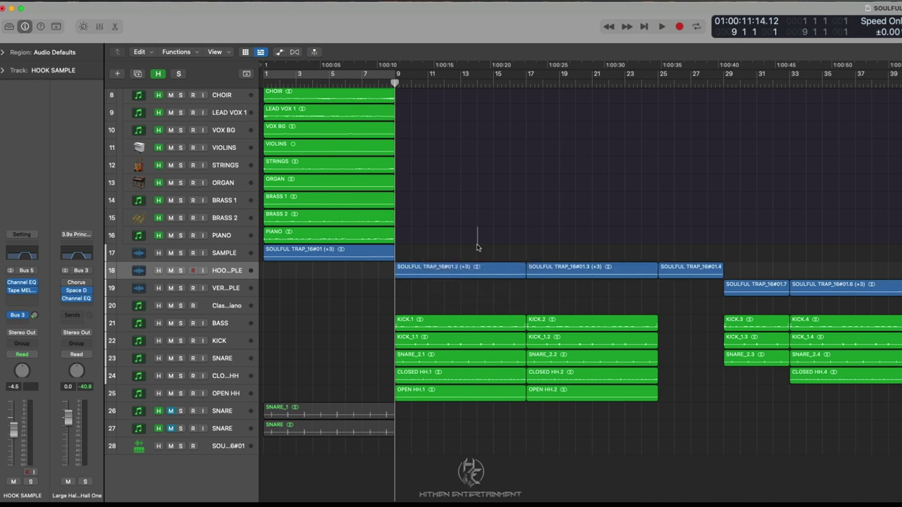
pyautogui.click(461, 269)
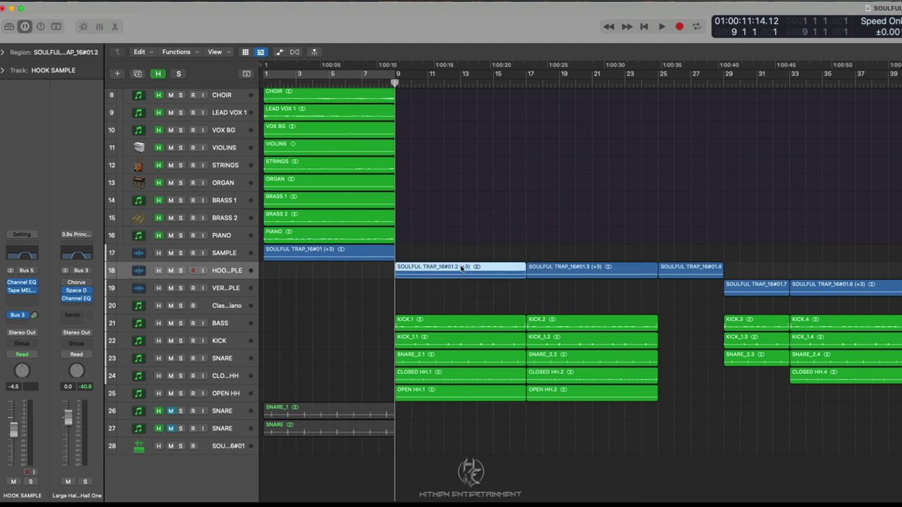
pyautogui.click(3, 52)
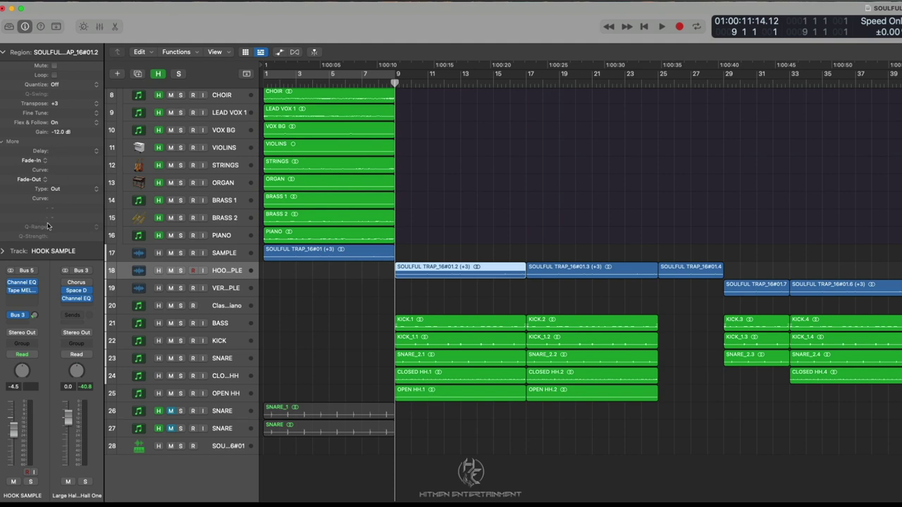
pyautogui.click(4, 52)
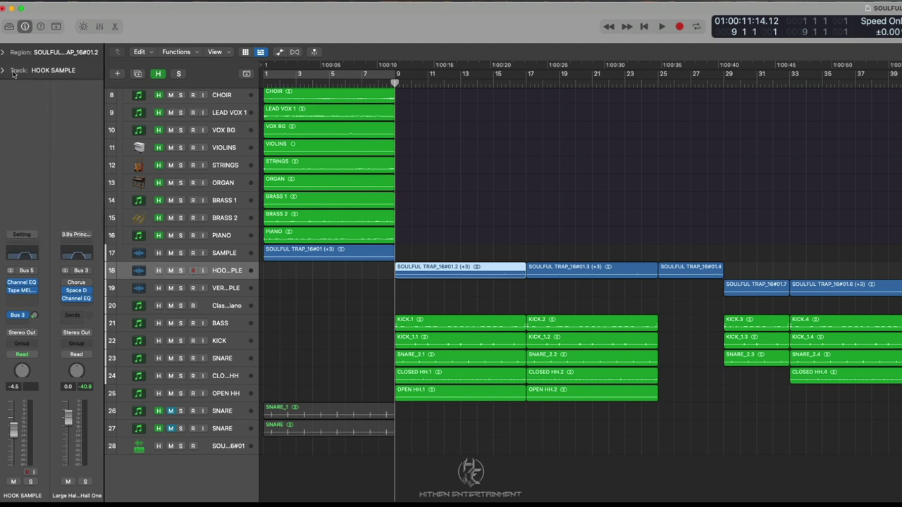
pyautogui.click(4, 71)
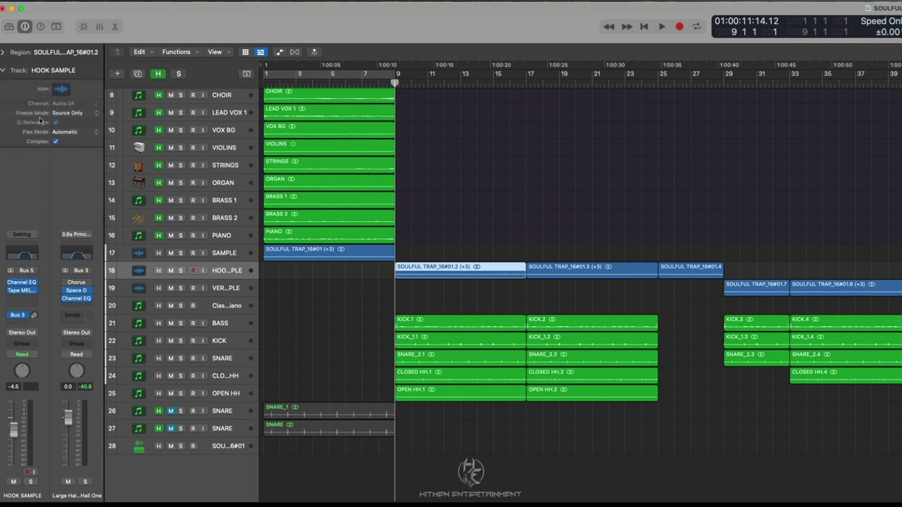
pyautogui.click(4, 70)
pyautogui.click(3, 52)
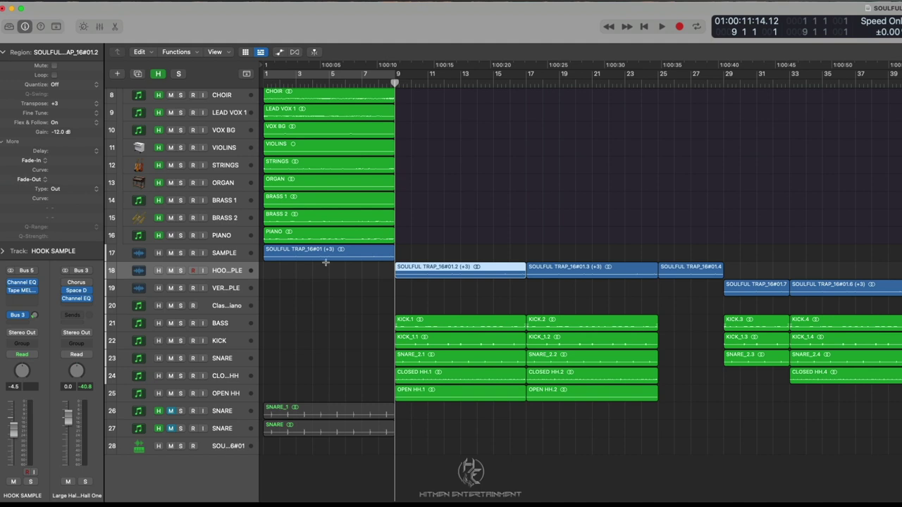
pyautogui.click(447, 288)
pyautogui.click(441, 321)
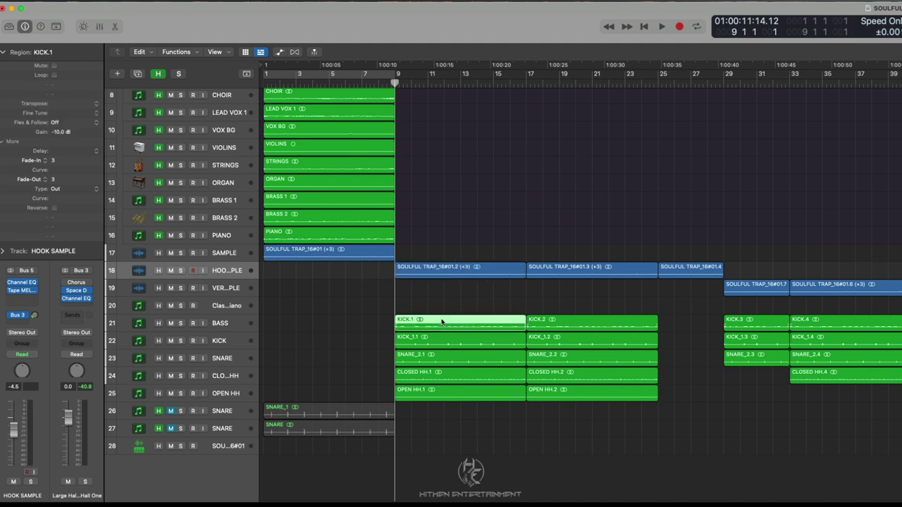
# Bounce the first HOOK SAMPLE region in place to a new track, muting the source and leaving normalization off
pyautogui.click(454, 269)
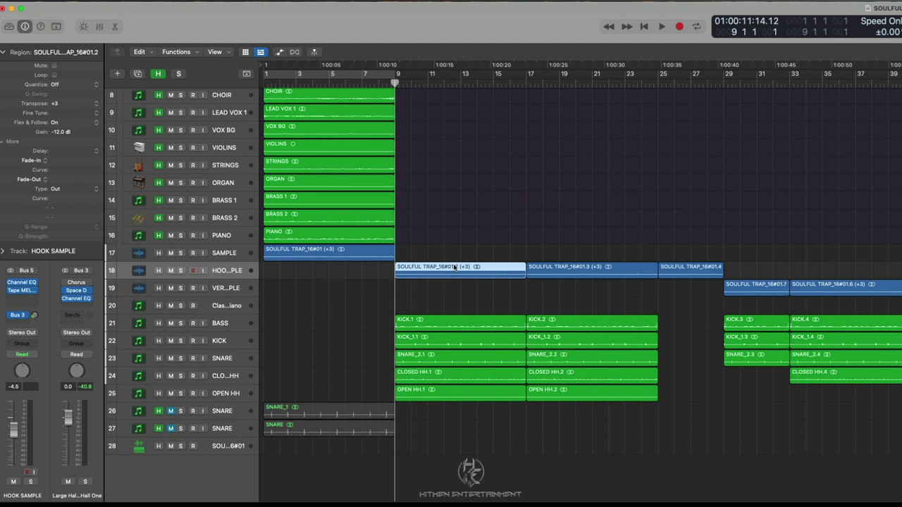
pyautogui.hotkey('ctrl', 'b')
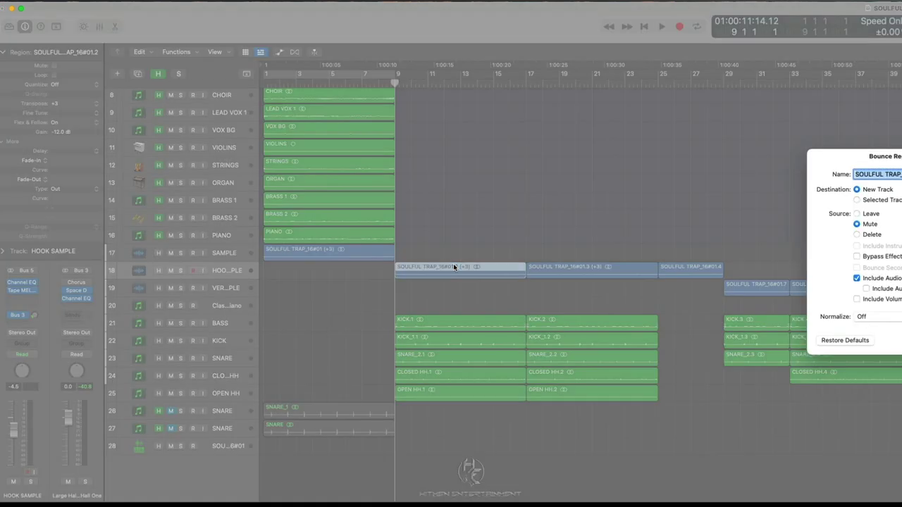
pyautogui.press('Return')
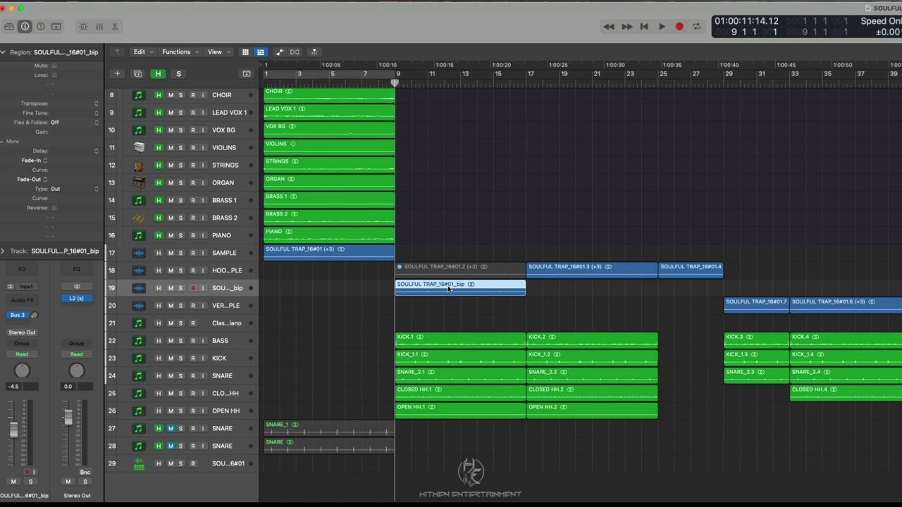
# Solo the bounced sample's track, play a short passage from bar 9, and turn on Reverse for the bounced region
pyautogui.click(180, 288)
pyautogui.press('space')
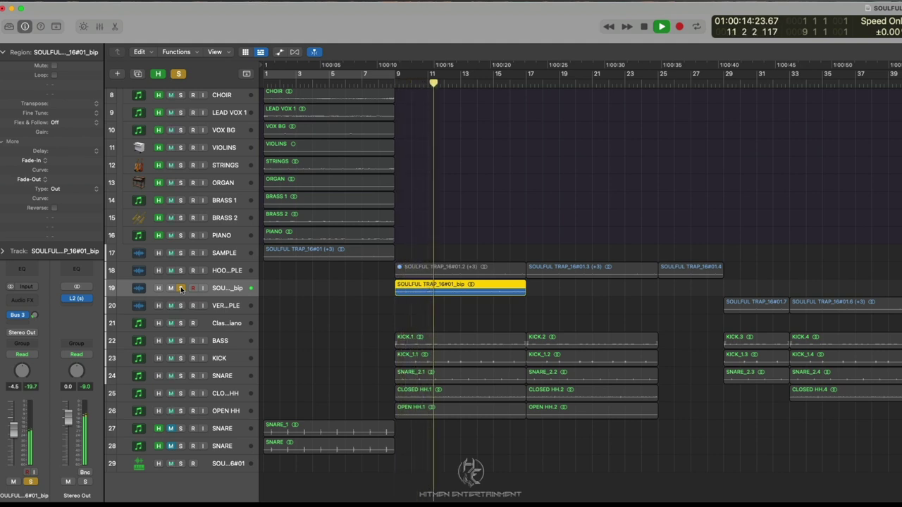
pyautogui.press('space')
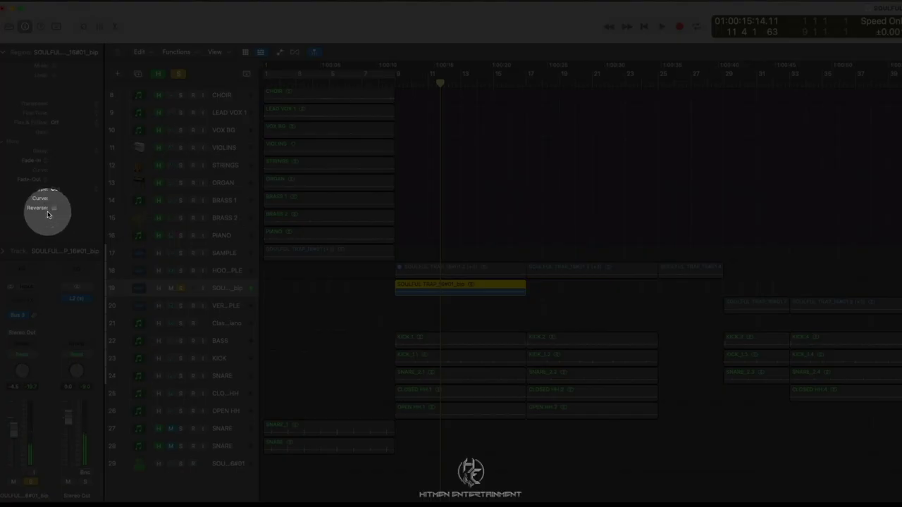
pyautogui.click(54, 208)
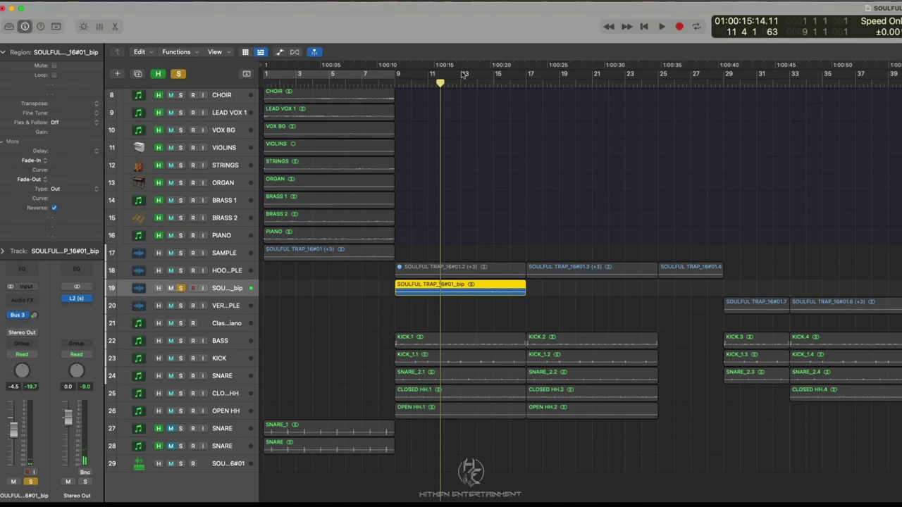
# Play the reversed sample soloed from bar 9, unsolo its track, and replay the hook with the full arrangement
pyautogui.click(394, 82)
pyautogui.press('space')
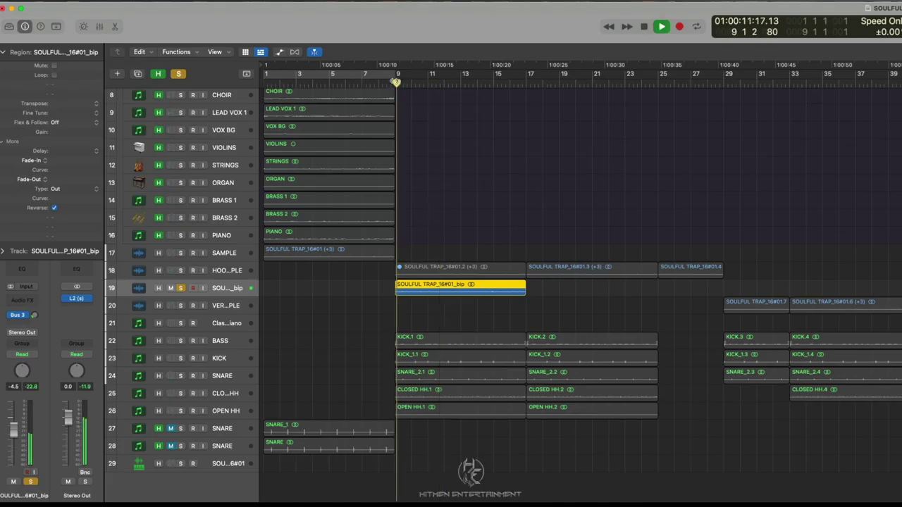
pyautogui.click(181, 287)
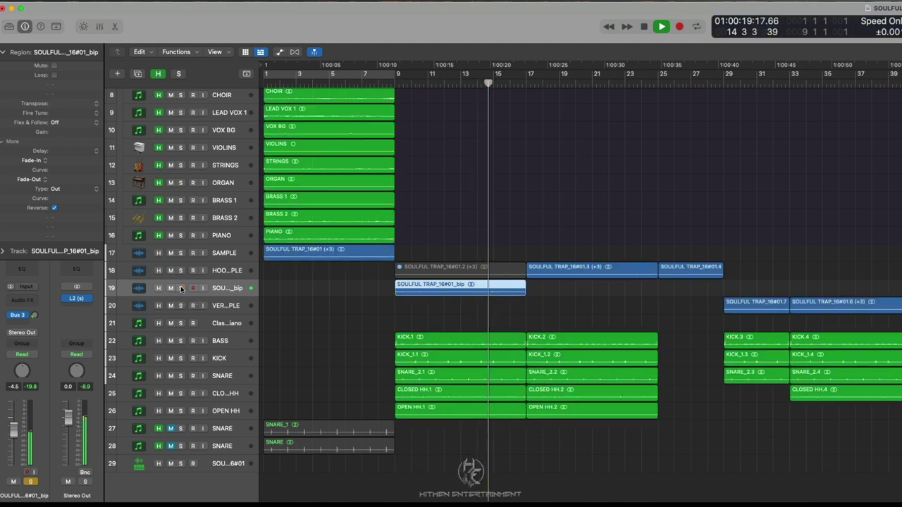
pyautogui.click(379, 83)
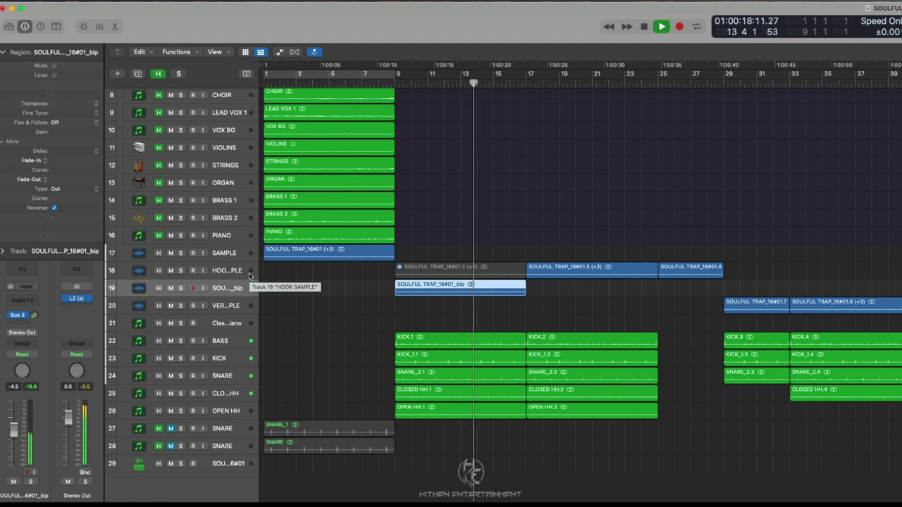
pyautogui.press('space')
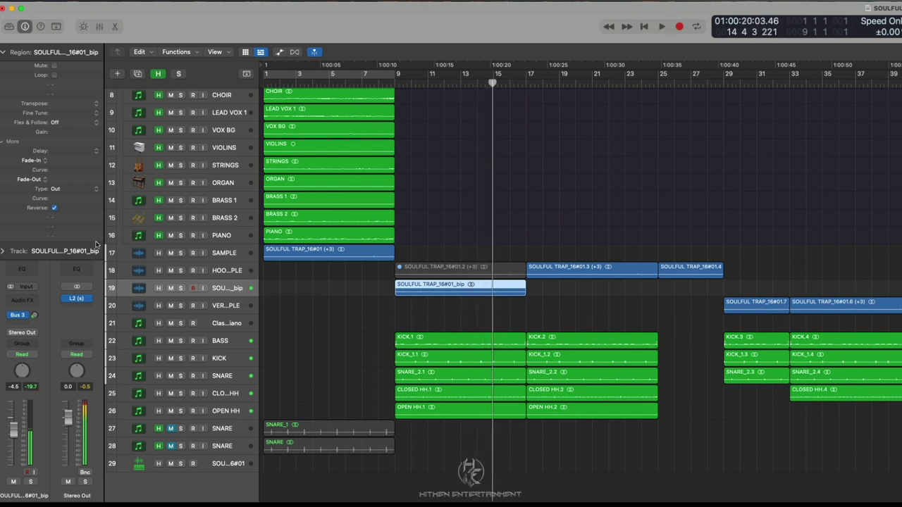
# Turn off Reverse for the bounced region and play a short passage of the hook from bar 9
pyautogui.click(394, 84)
pyautogui.press('space')
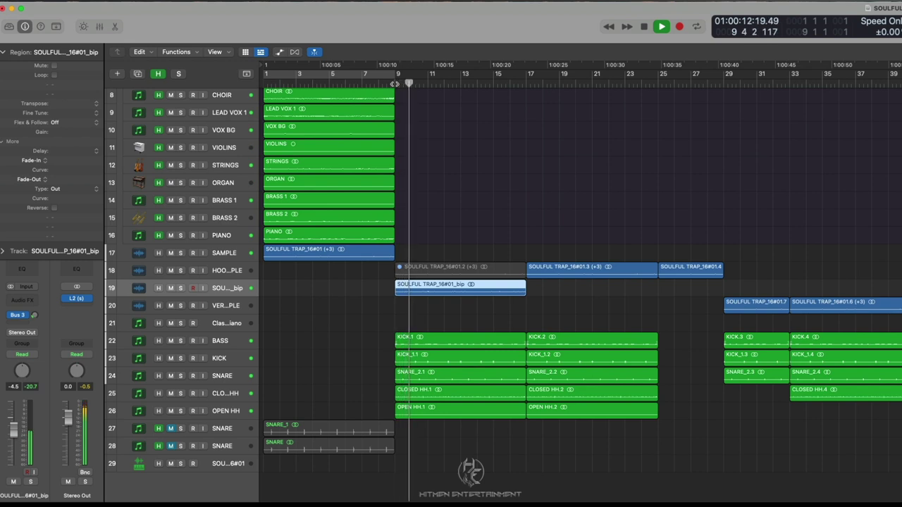
pyautogui.press('space')
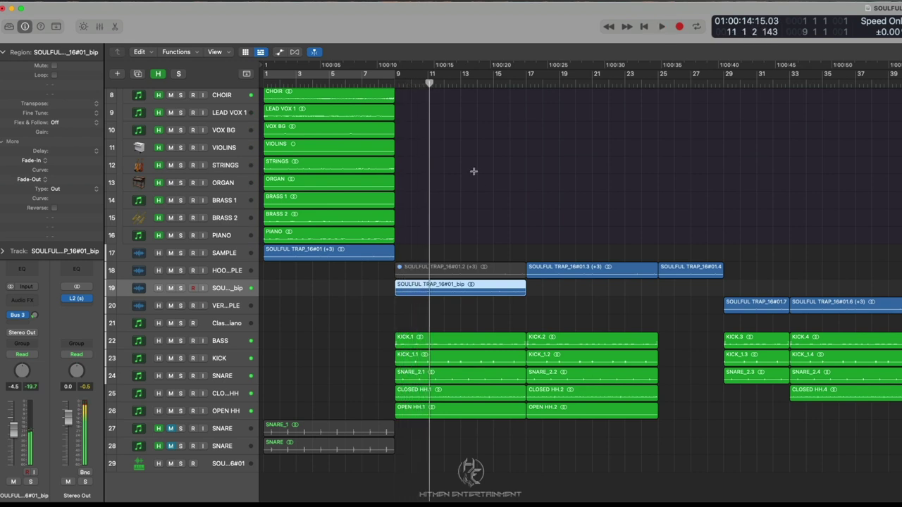
# Create a new Quick Sampler (Original) track from the bounced sample region and bring its plug-in window over the arrangement
pyautogui.scroll(-1, 479, 181)
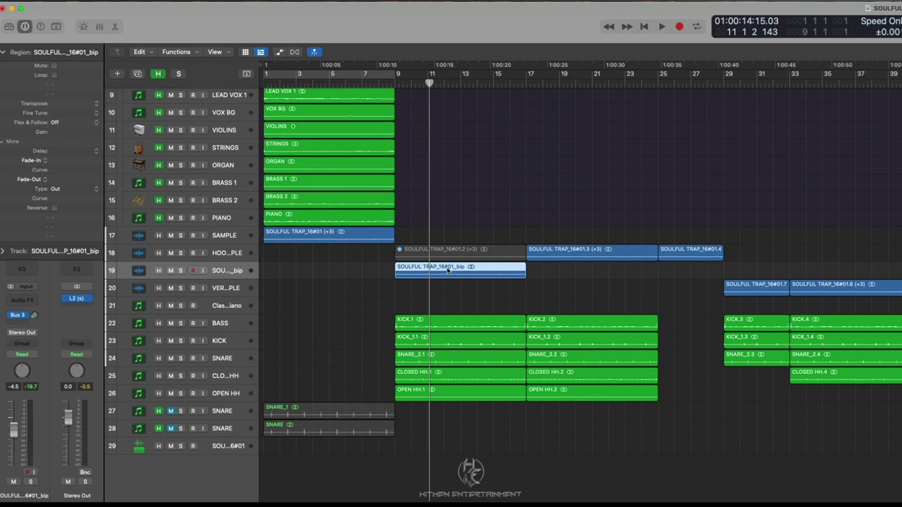
pyautogui.moveTo(447, 270); pyautogui.dragTo(184, 429)
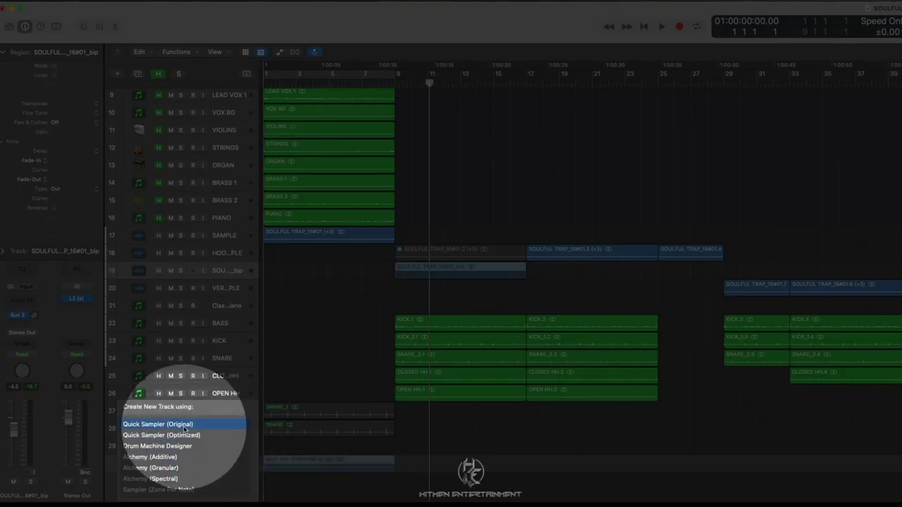
pyautogui.moveTo(184, 429); pyautogui.dragTo(177, 428)
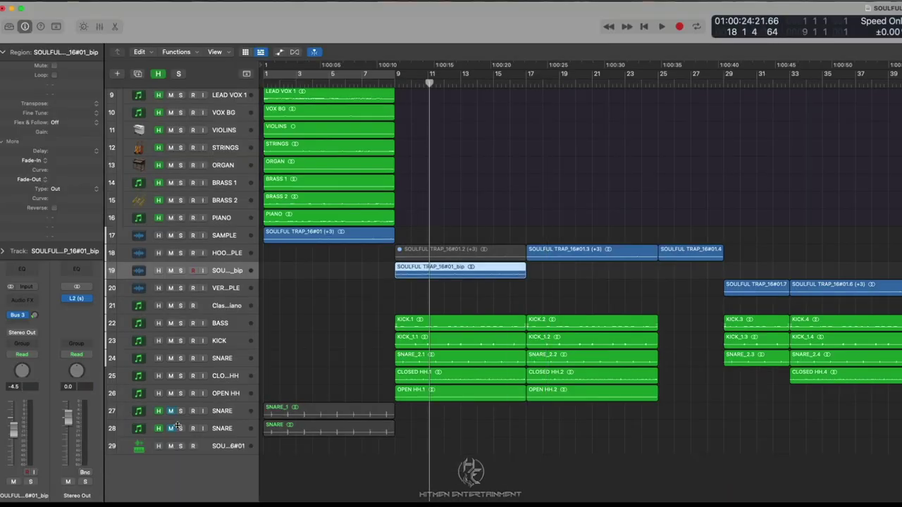
pyautogui.moveTo(789, 138); pyautogui.dragTo(462, 84)
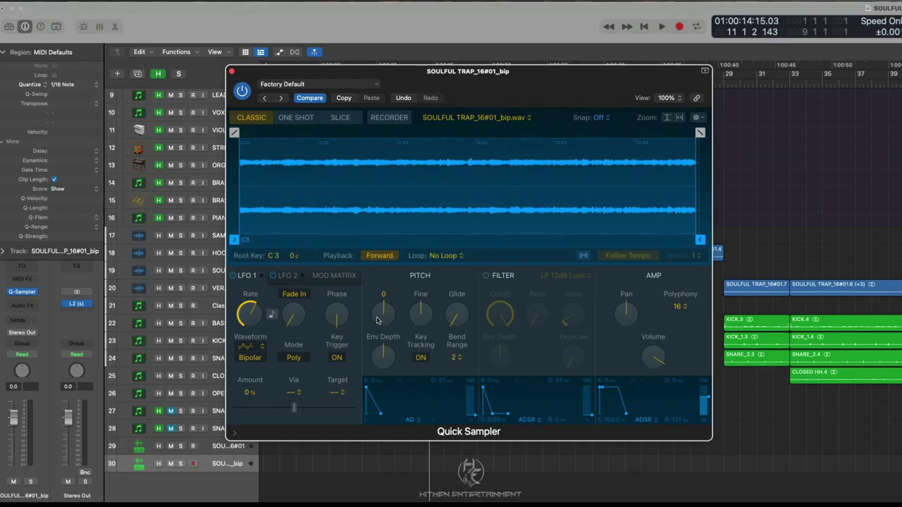
# Solo the sampler track and slice the sample by transients in Slice mode with the sensitivity set to 36
pyautogui.press('space')
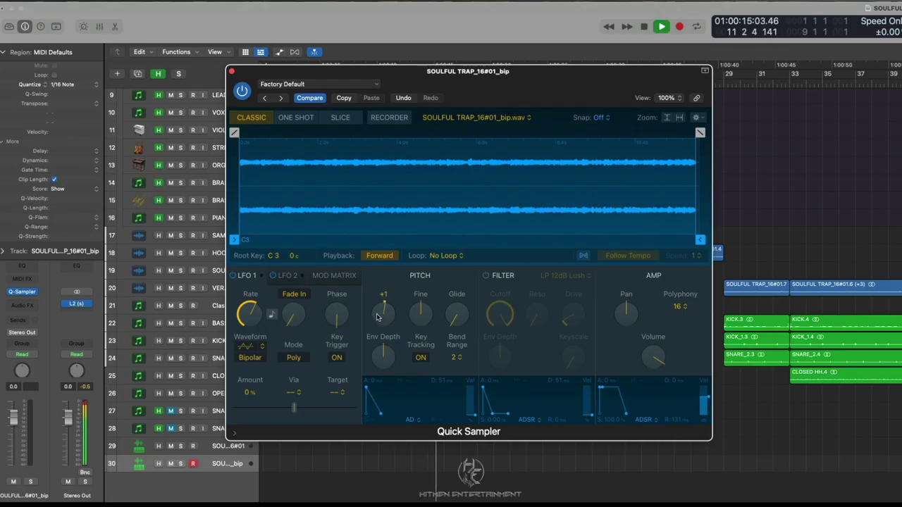
pyautogui.click(180, 463)
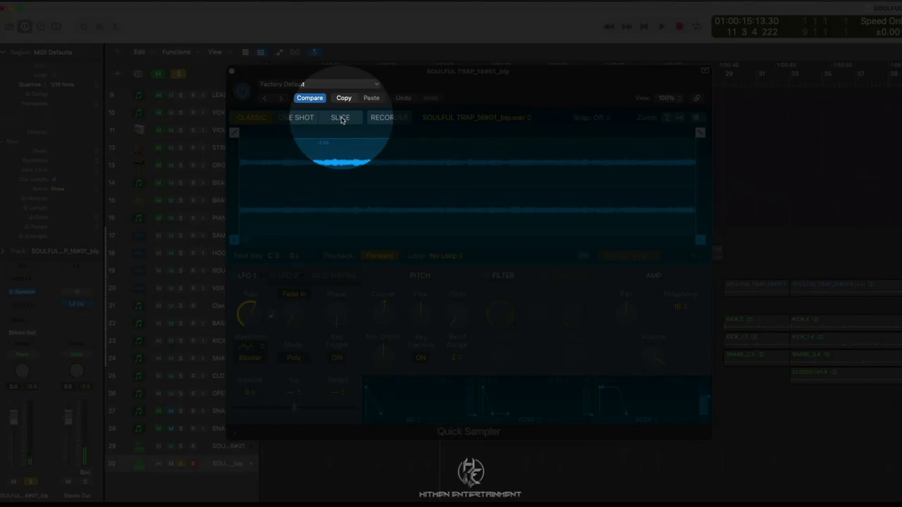
pyautogui.click(341, 118)
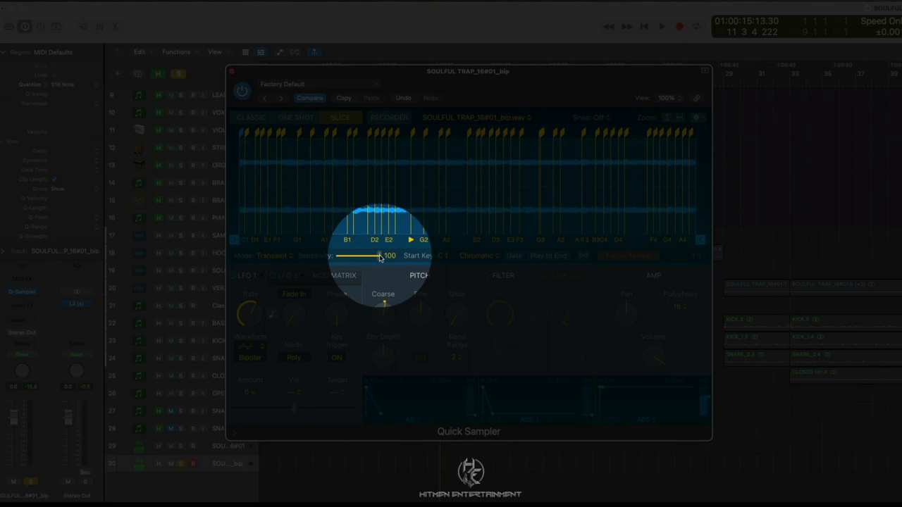
pyautogui.moveTo(380, 257); pyautogui.dragTo(352, 258)
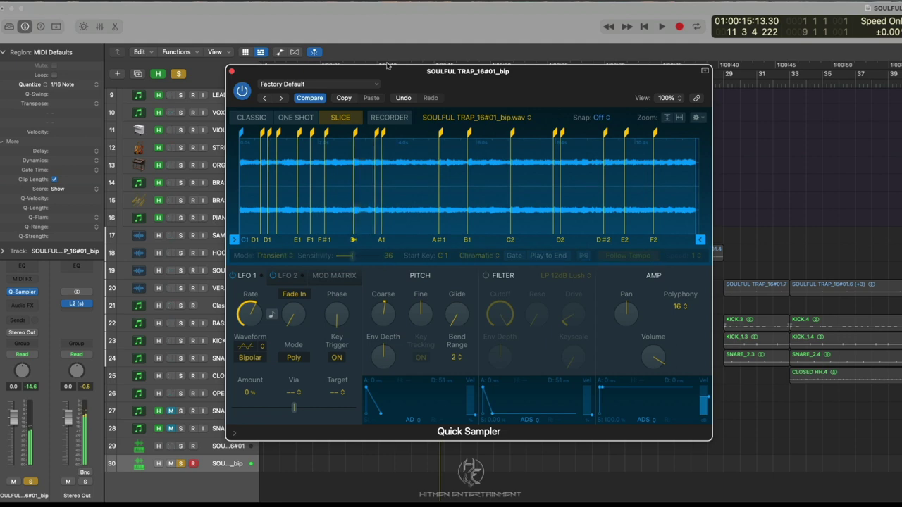
# Shift the A1 slice marker to a later point in the waveform and the G#1 slice marker to 3.936 s
pyautogui.click(383, 133)
pyautogui.moveTo(383, 133); pyautogui.dragTo(409, 133)
pyautogui.click(377, 132)
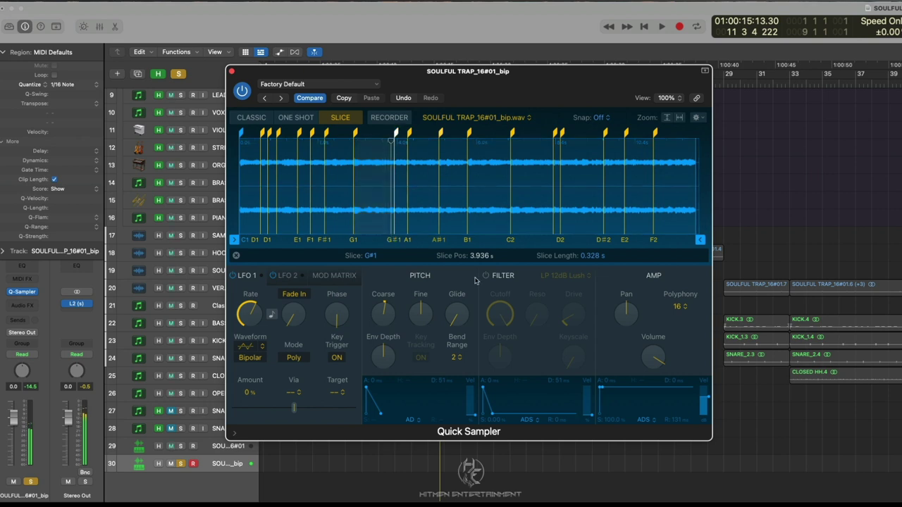
# Try a longer Glide time on the sliced sample and bring it back to the minimum
pyautogui.moveTo(454, 319); pyautogui.dragTo(457, 275)
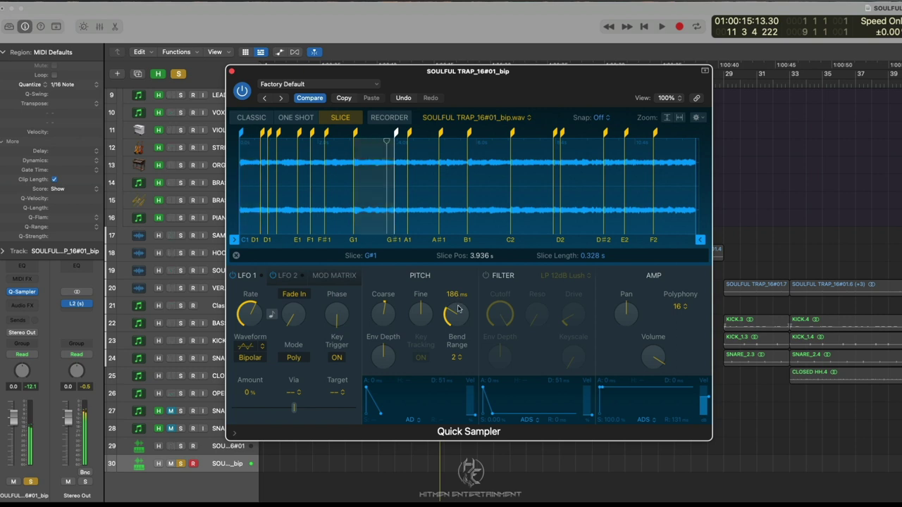
pyautogui.moveTo(453, 314); pyautogui.dragTo(448, 372)
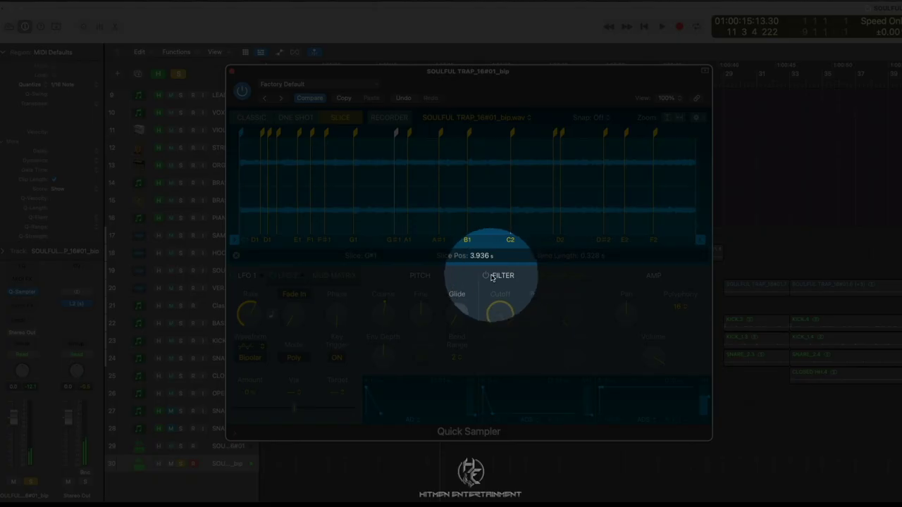
# Turn on the sampler's LP 12dB Lush filter, lower the Cutoff, raise the Drive strongly, and add slight resonance
pyautogui.click(486, 276)
pyautogui.moveTo(505, 307); pyautogui.dragTo(491, 381)
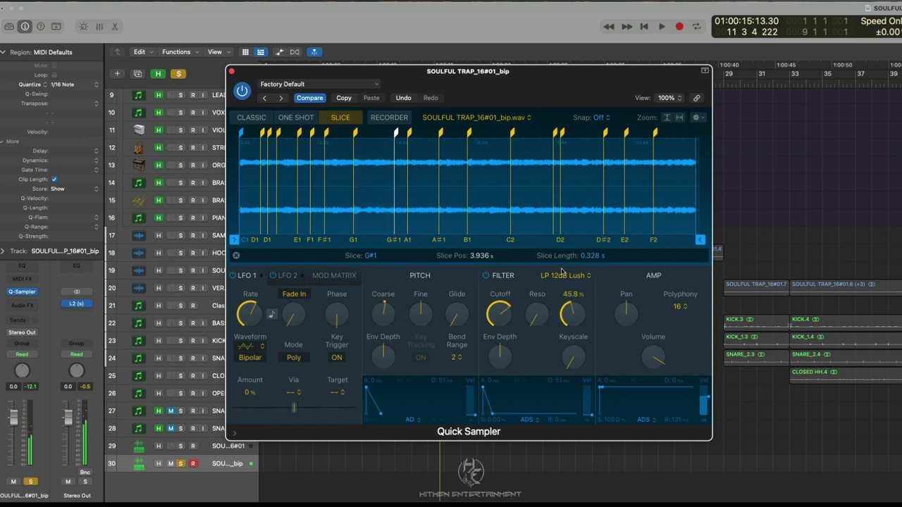
pyautogui.moveTo(561, 274); pyautogui.dragTo(576, 220)
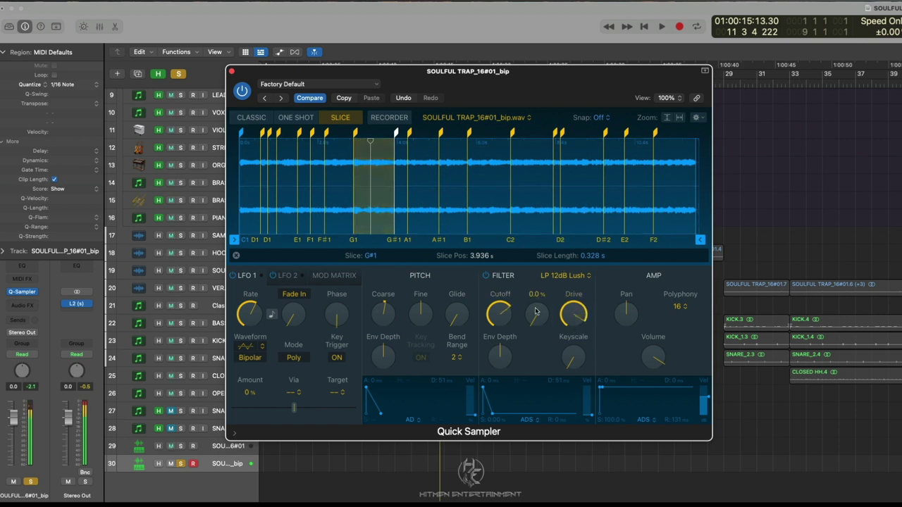
pyautogui.moveTo(538, 321); pyautogui.dragTo(530, 303)
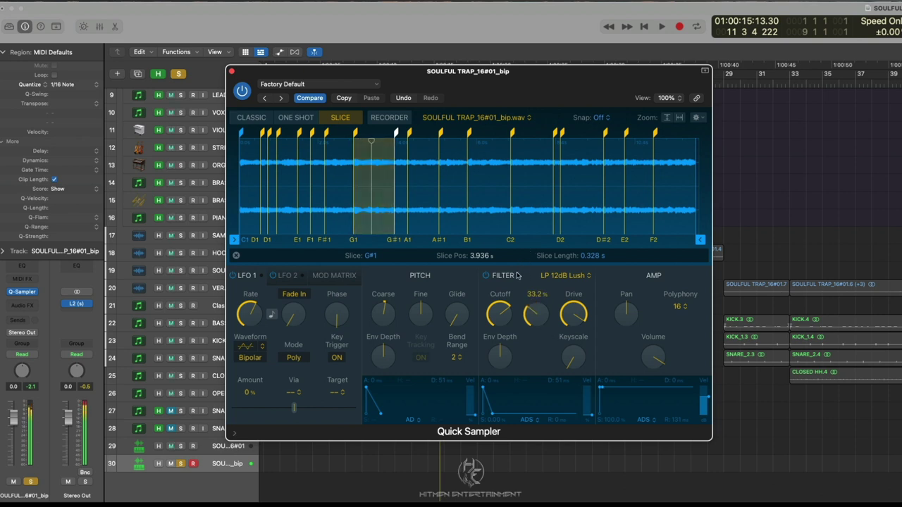
pyautogui.moveTo(534, 242); pyautogui.dragTo(519, 283)
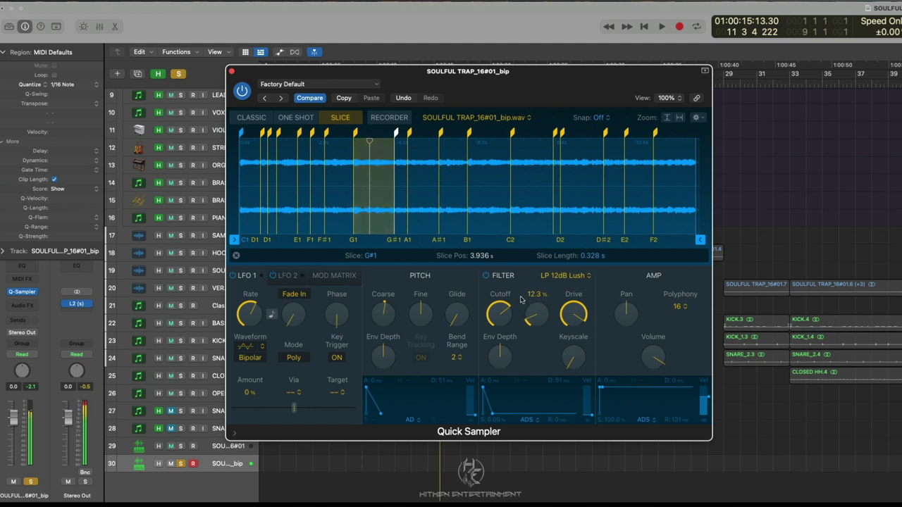
pyautogui.moveTo(533, 246); pyautogui.dragTo(510, 294)
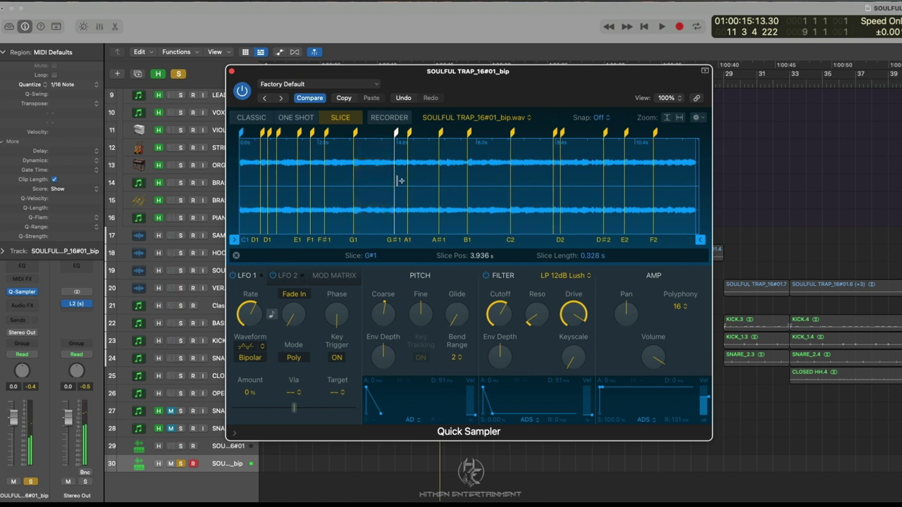
# Move the sampler window clear of the track headers and solo the OPEN HH, CLOSED HH, SNARE, KICK and BASS tracks
pyautogui.moveTo(404, 81); pyautogui.dragTo(457, 78)
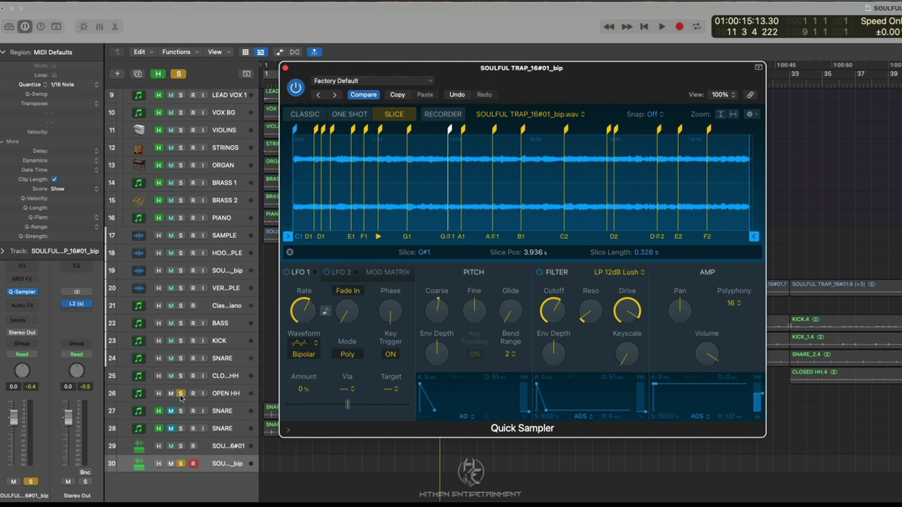
pyautogui.moveTo(181, 398); pyautogui.dragTo(181, 341)
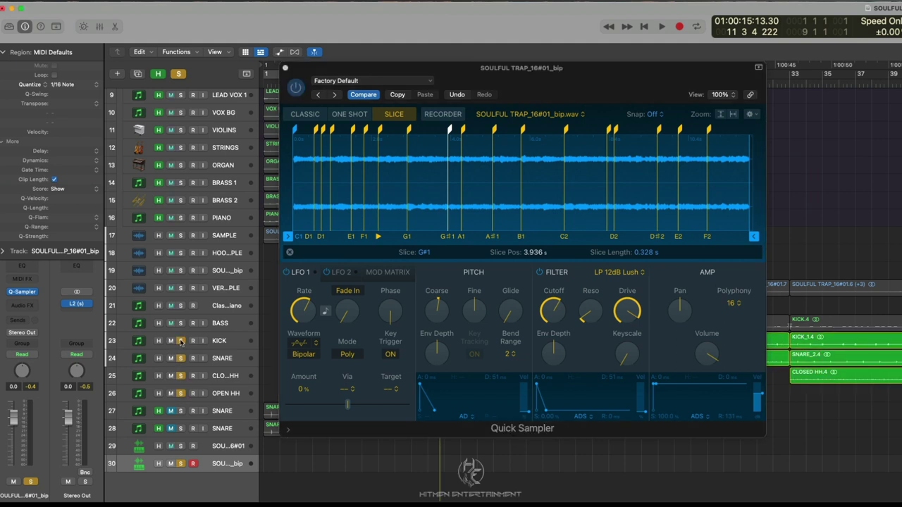
pyautogui.click(181, 326)
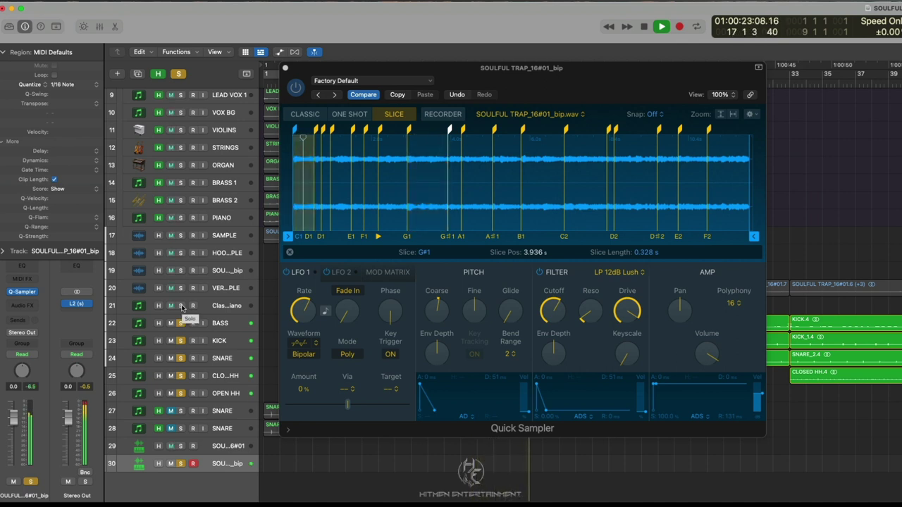
# Move the C#1 slice marker to 0.67 s and set the sampler's Coarse pitch to 0 during playback
pyautogui.click(317, 129)
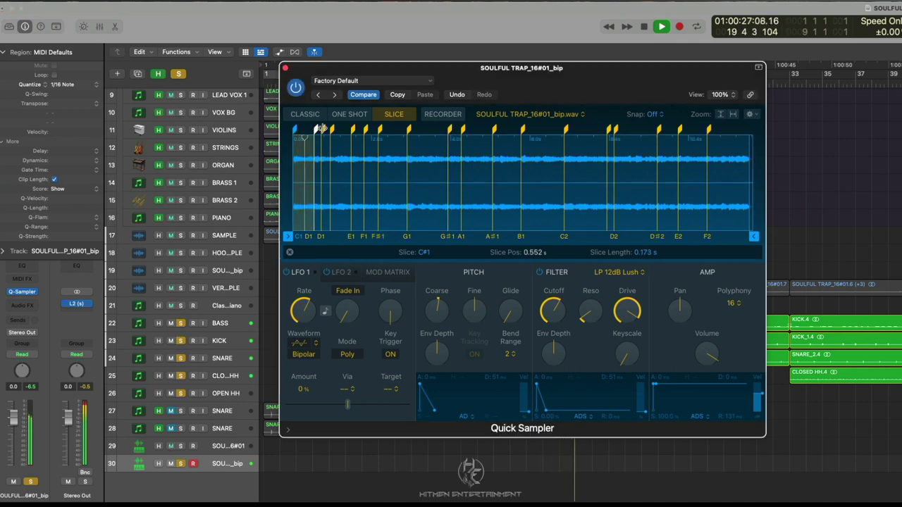
pyautogui.moveTo(317, 128); pyautogui.dragTo(319, 128)
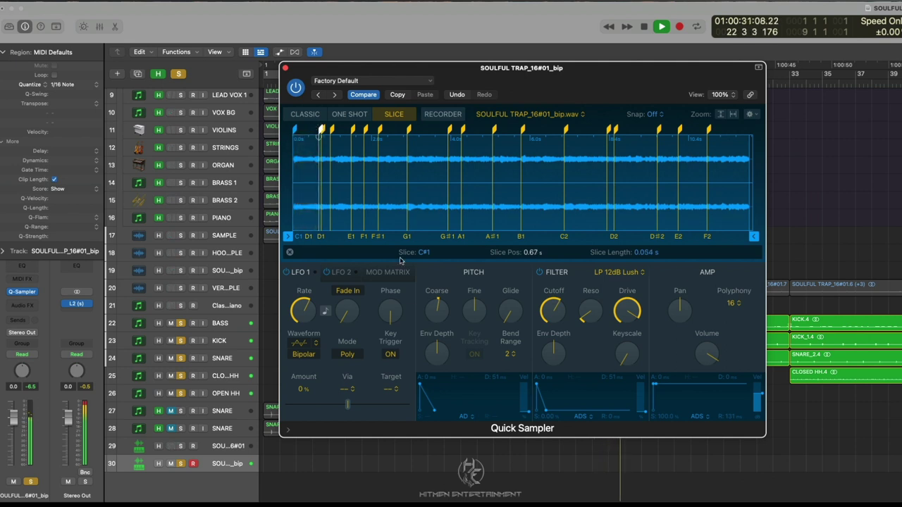
pyautogui.click(434, 308)
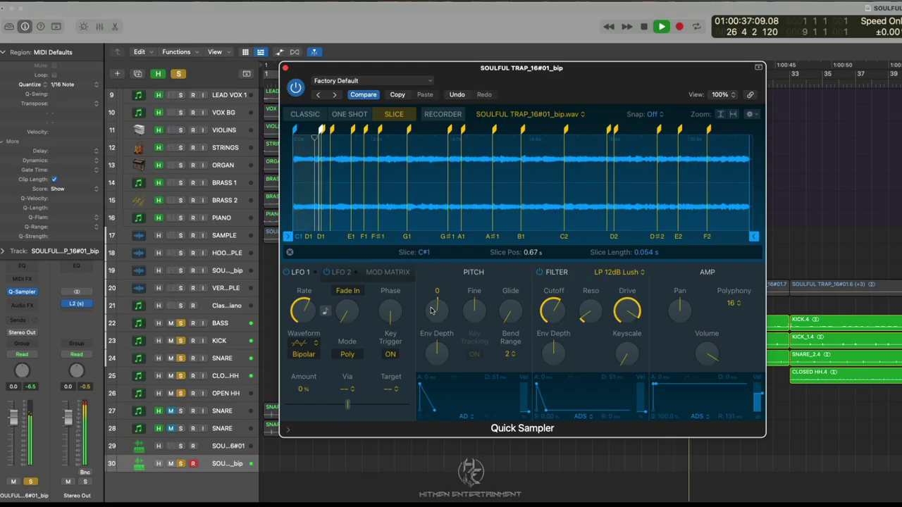
# Set a cycle range from bar 9 to bar 17, play the sample slices over the looped drums, and stop playback
pyautogui.moveTo(577, 67); pyautogui.dragTo(885, 65)
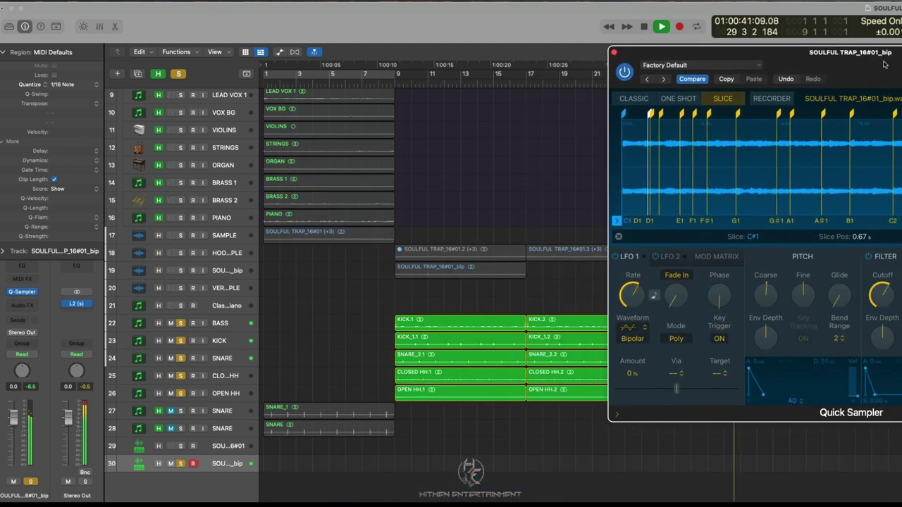
pyautogui.moveTo(403, 72); pyautogui.dragTo(527, 71)
pyautogui.moveTo(797, 54); pyautogui.dragTo(405, 65)
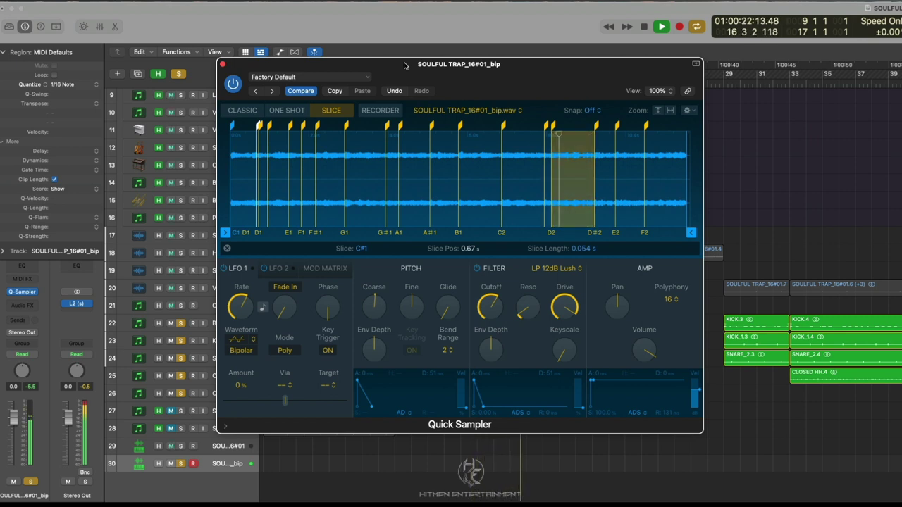
pyautogui.press('space')
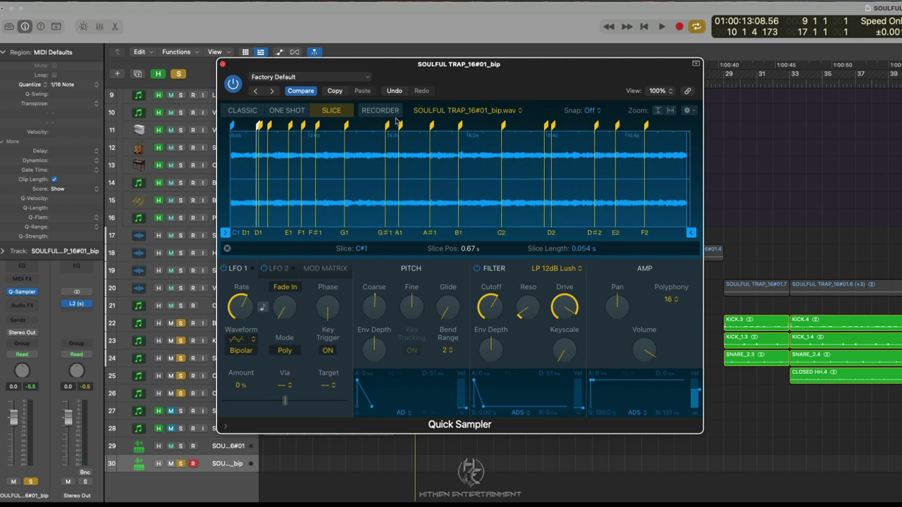
# Close the Quick Sampler window and clear the solo from all tracks
pyautogui.click(223, 65)
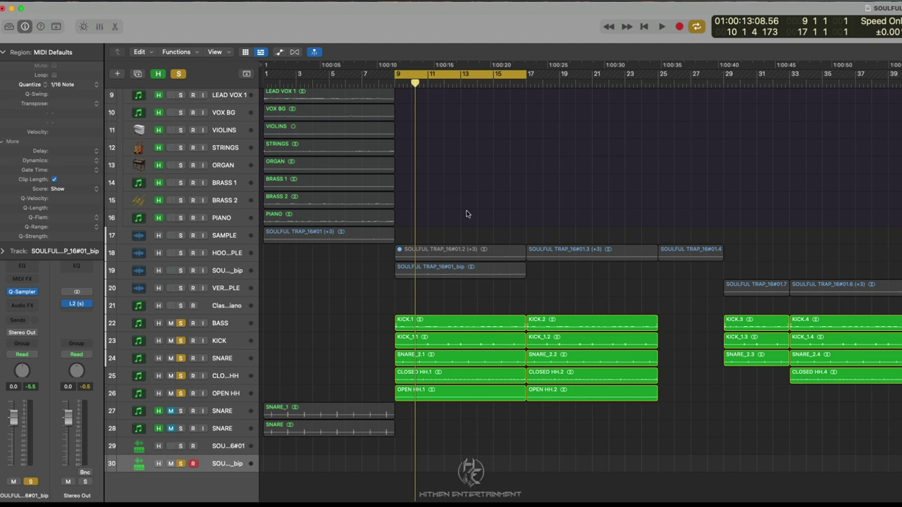
pyautogui.scroll(5, 394, 243)
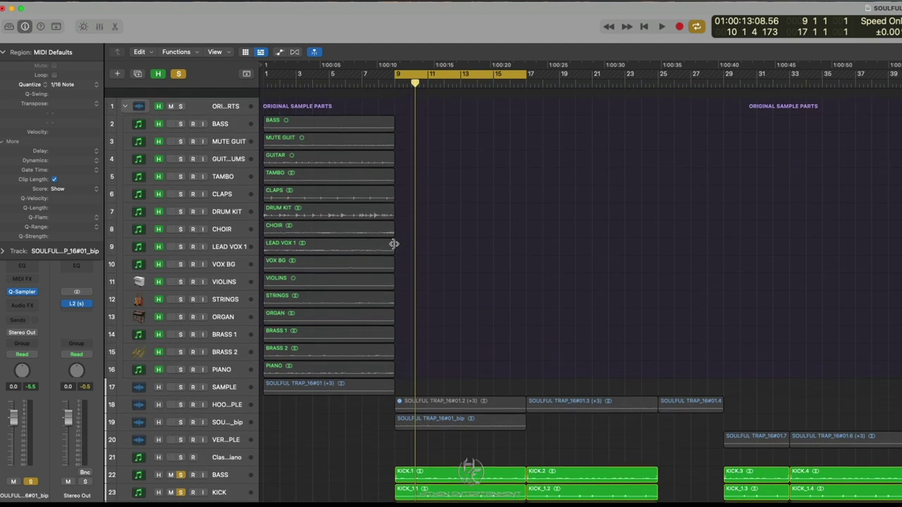
pyautogui.scroll(-3, 394, 244)
pyautogui.scroll(-4, 394, 244)
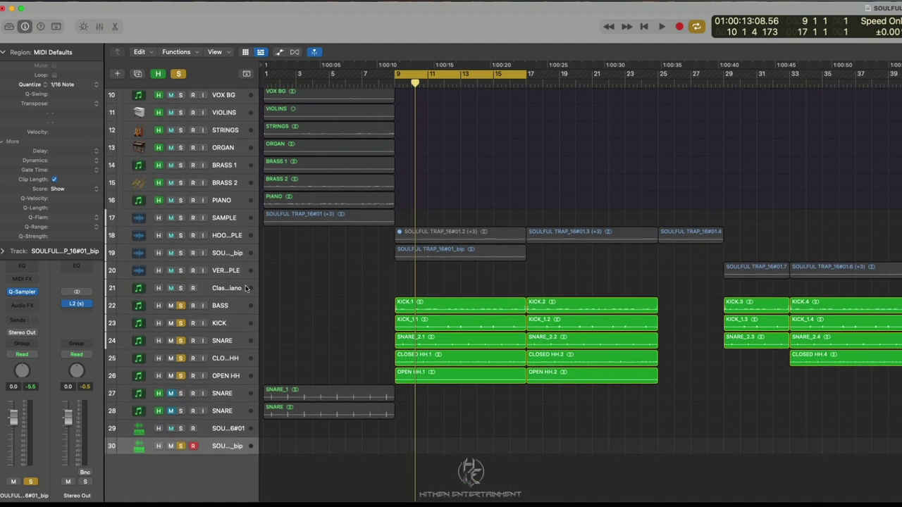
pyautogui.click(180, 73)
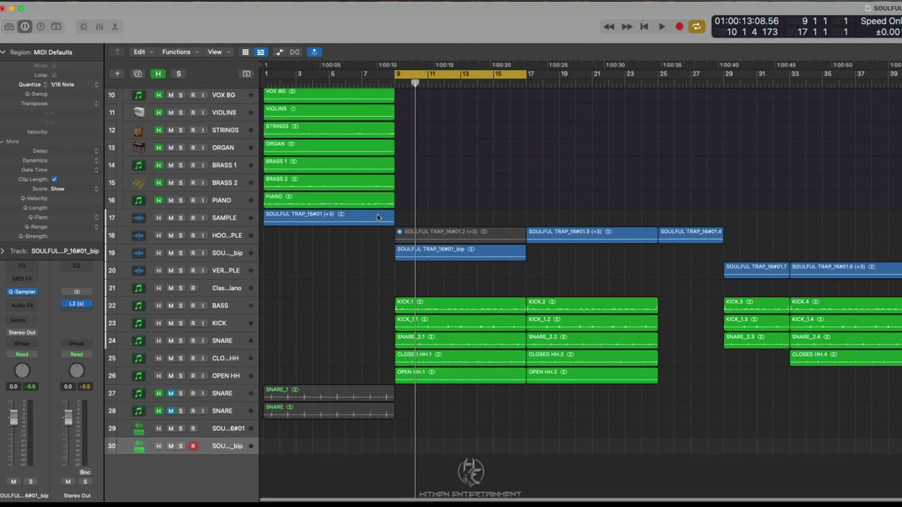
# Mute the bounced-sample sampler track 30 and extend the cycle range to run from bar 1 to bar 40
pyautogui.scroll(5, 377, 215)
pyautogui.scroll(1, 377, 215)
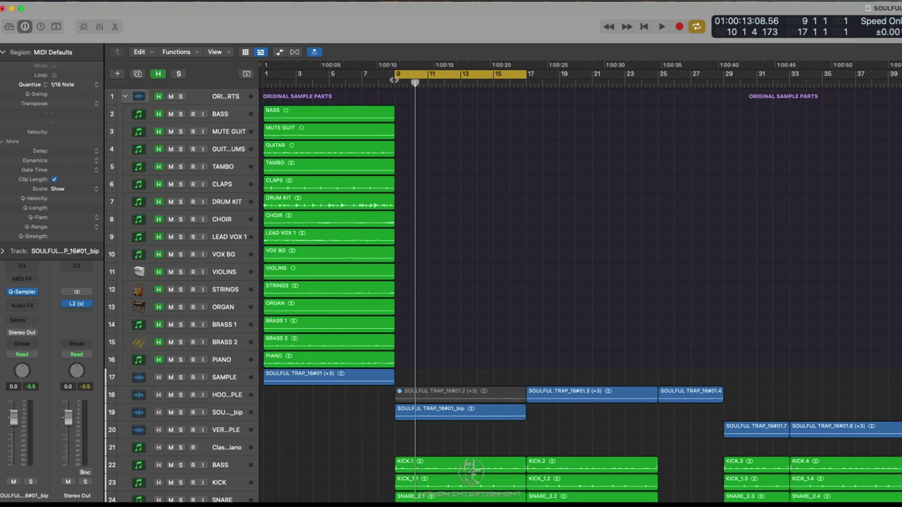
pyautogui.scroll(-9, 369, 322)
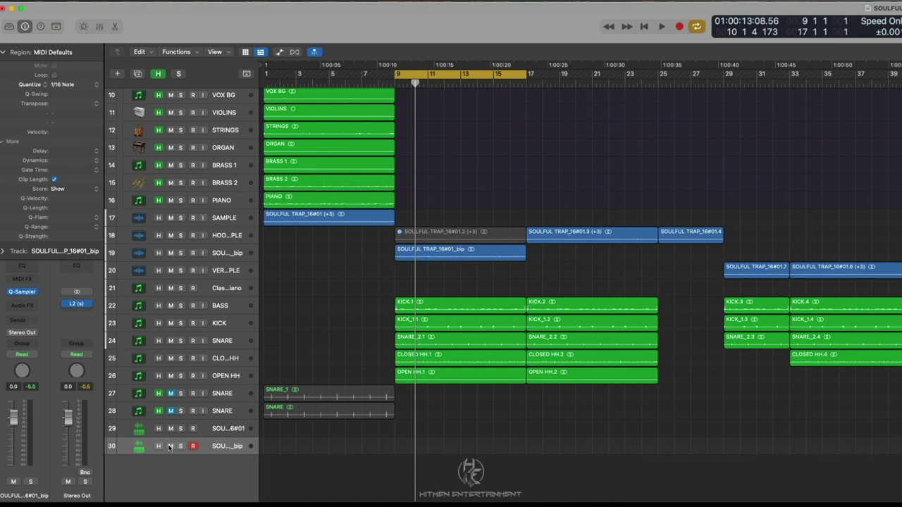
pyautogui.scroll(9, 170, 448)
pyautogui.moveTo(397, 74); pyautogui.dragTo(265, 79)
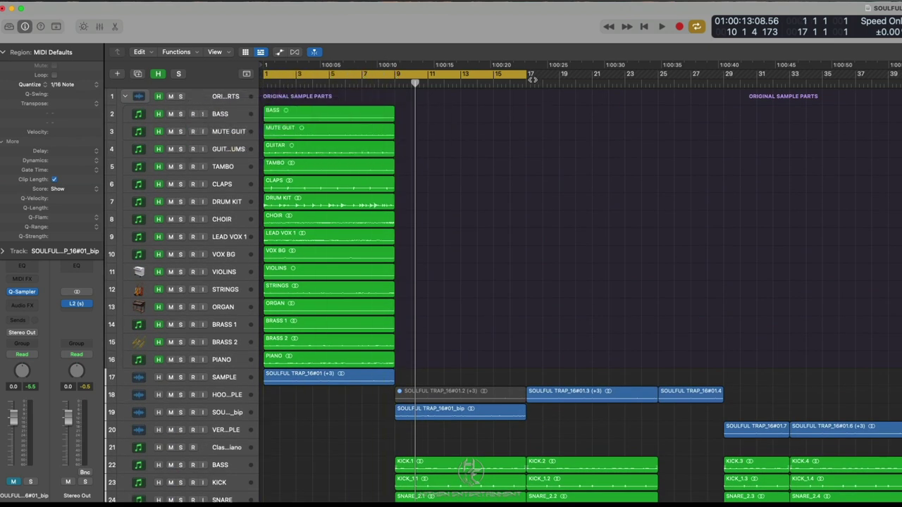
pyautogui.moveTo(530, 74); pyautogui.dragTo(898, 74)
# Select the SAMPLE track, then mute and collapse the original sample parts track stack
pyautogui.scroll(-3, 479, 251)
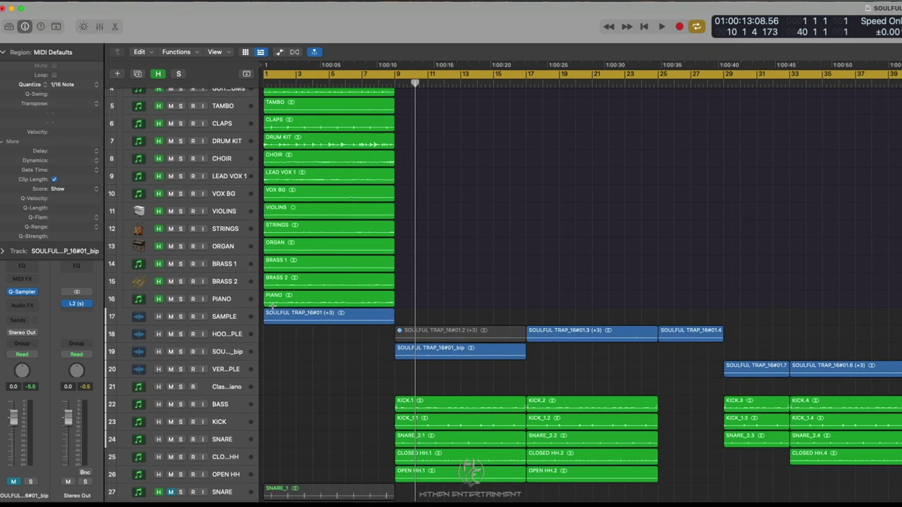
pyautogui.click(222, 318)
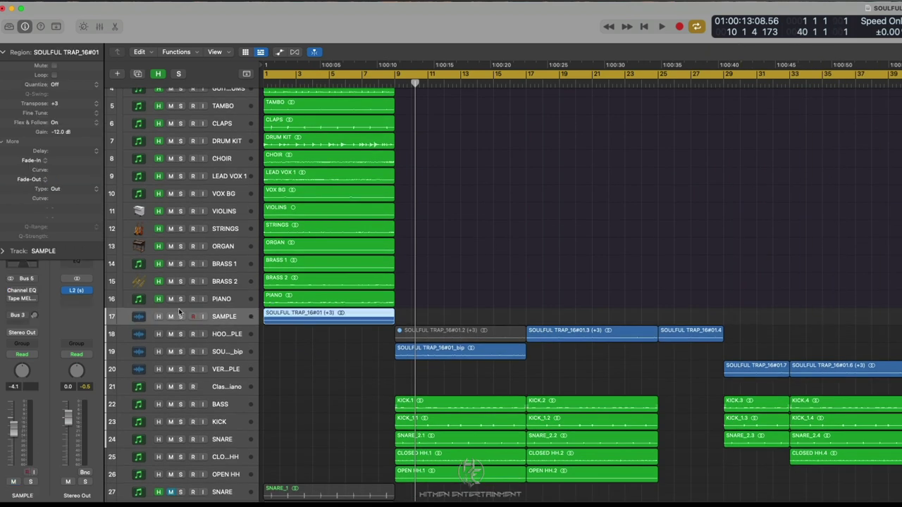
pyautogui.scroll(3, 204, 143)
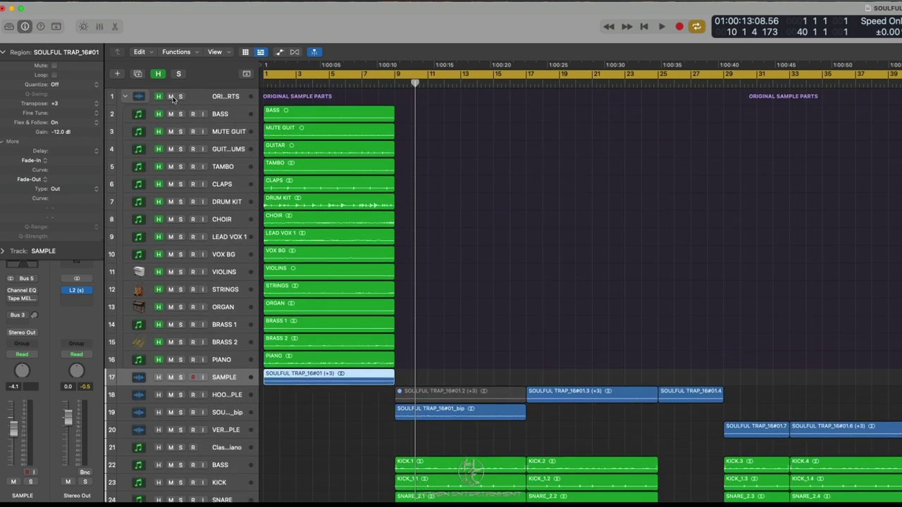
pyautogui.click(170, 97)
pyautogui.click(121, 97)
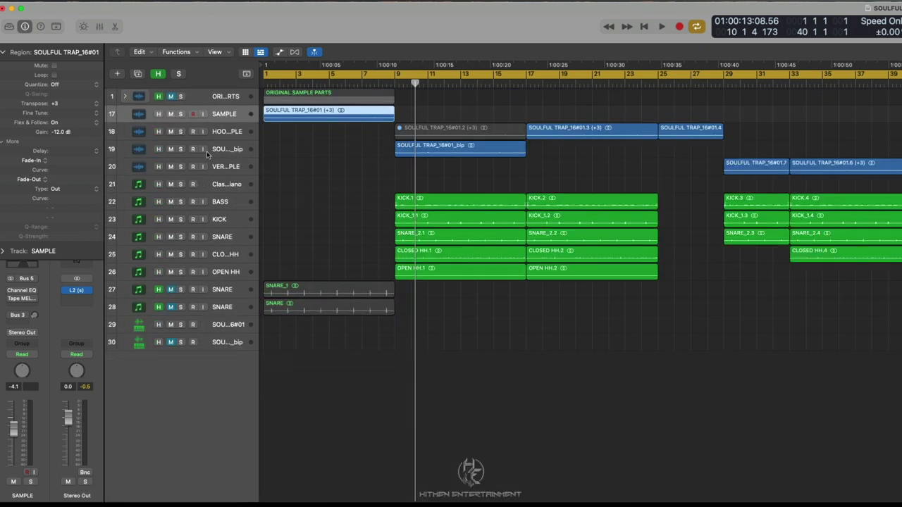
# Play the arrangement from bar 1 into the verse section, stop playback, and return the playhead to the start
pyautogui.press('Return')
pyautogui.press('space')
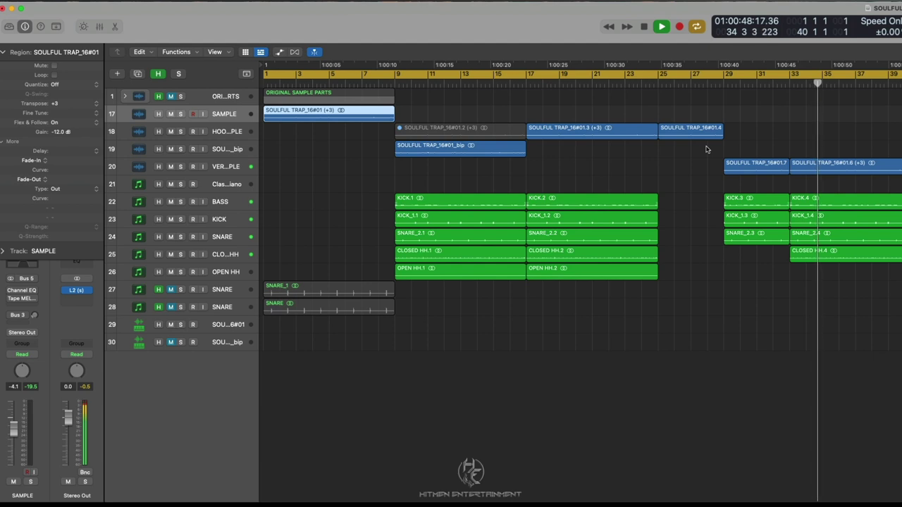
pyautogui.press('space')
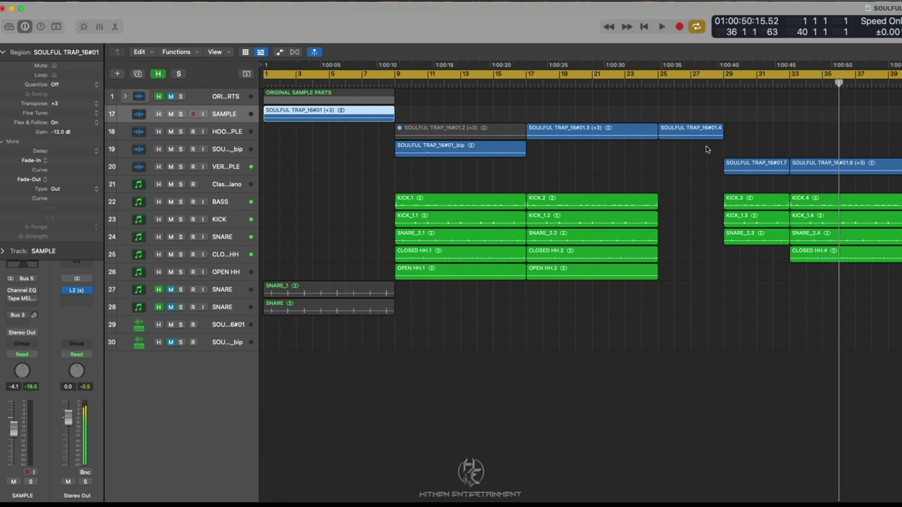
pyautogui.press('Return')
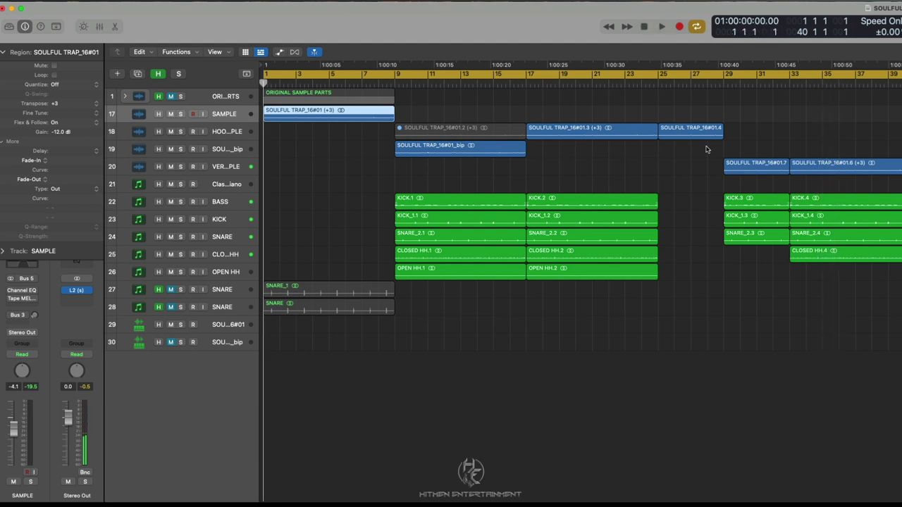